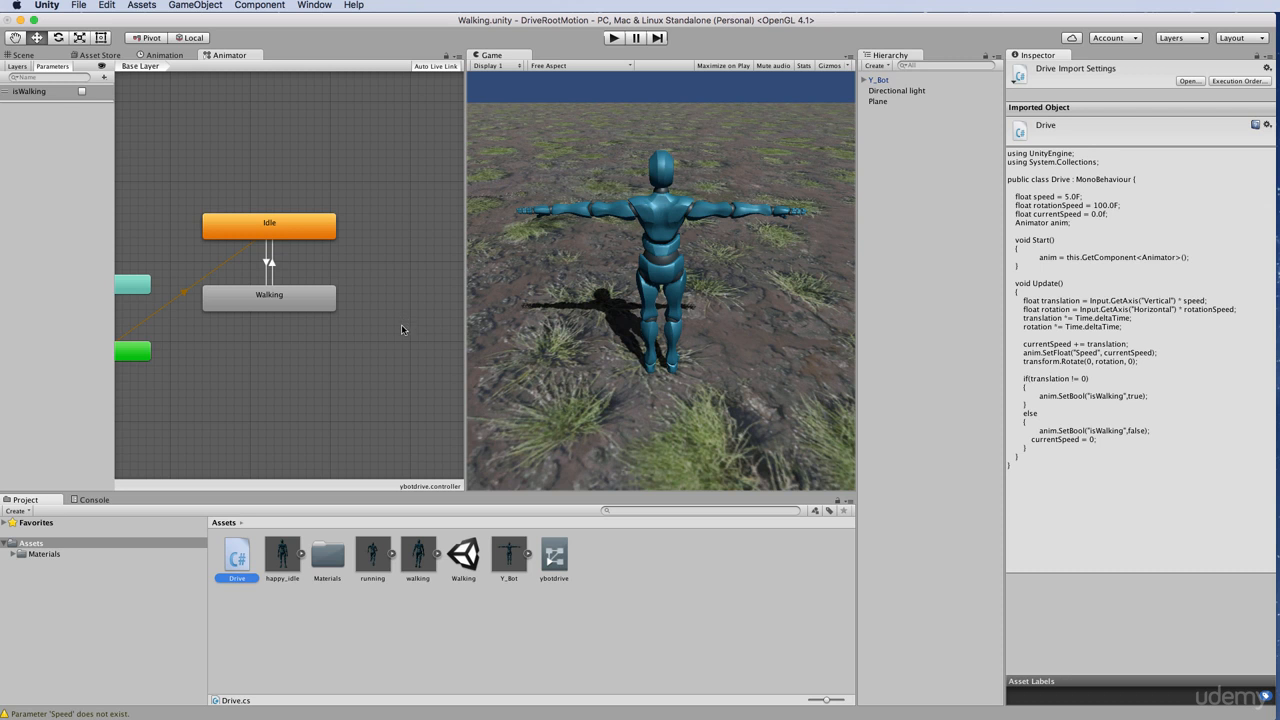
Examine the running model's import settings, including its rig type and the Running clip's loop and root transform options
{"action": "left_click", "coordinate": [376, 560]}
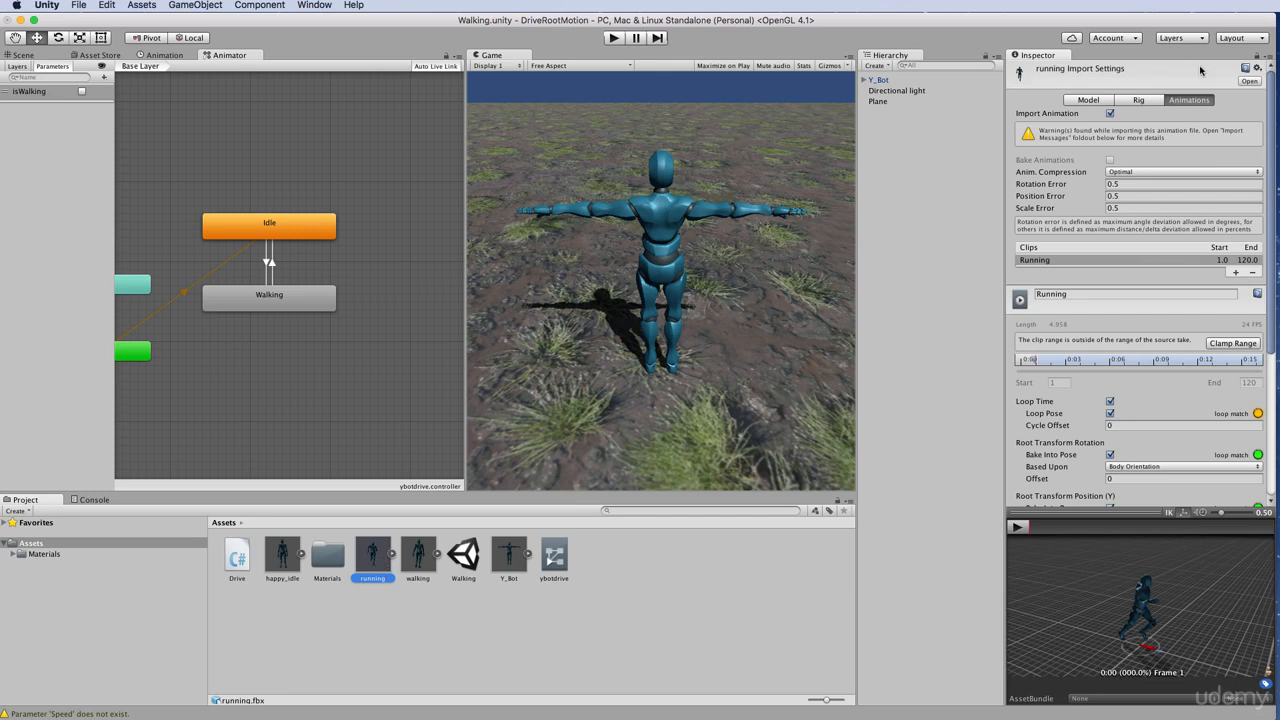
{"action": "left_click", "coordinate": [1145, 101]}
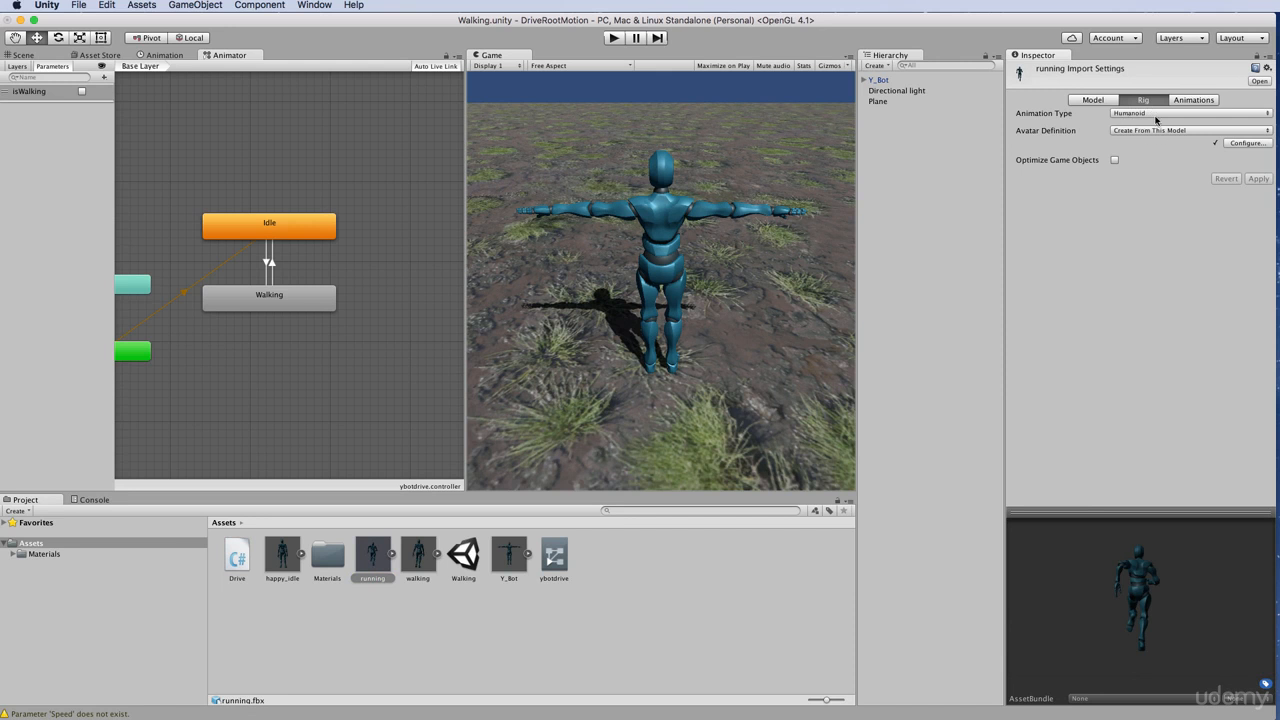
{"action": "left_click", "coordinate": [1193, 100]}
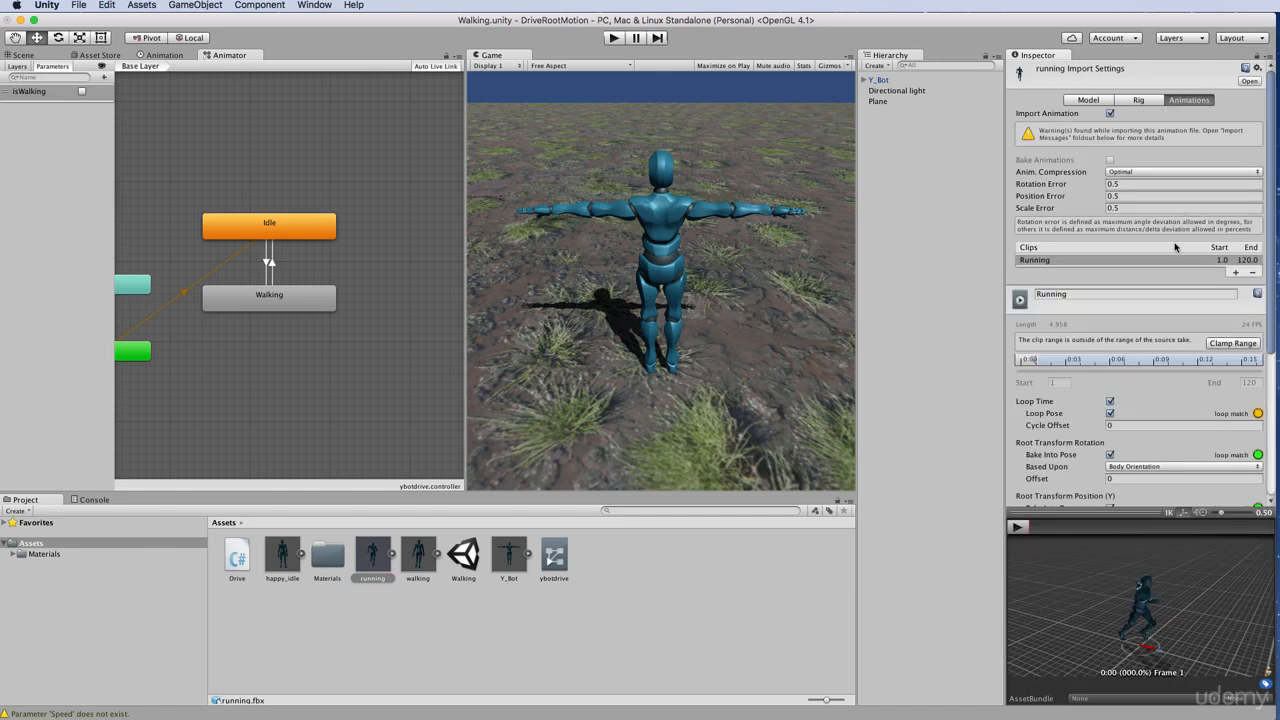
{"action": "left_click", "coordinate": [1071, 293]}
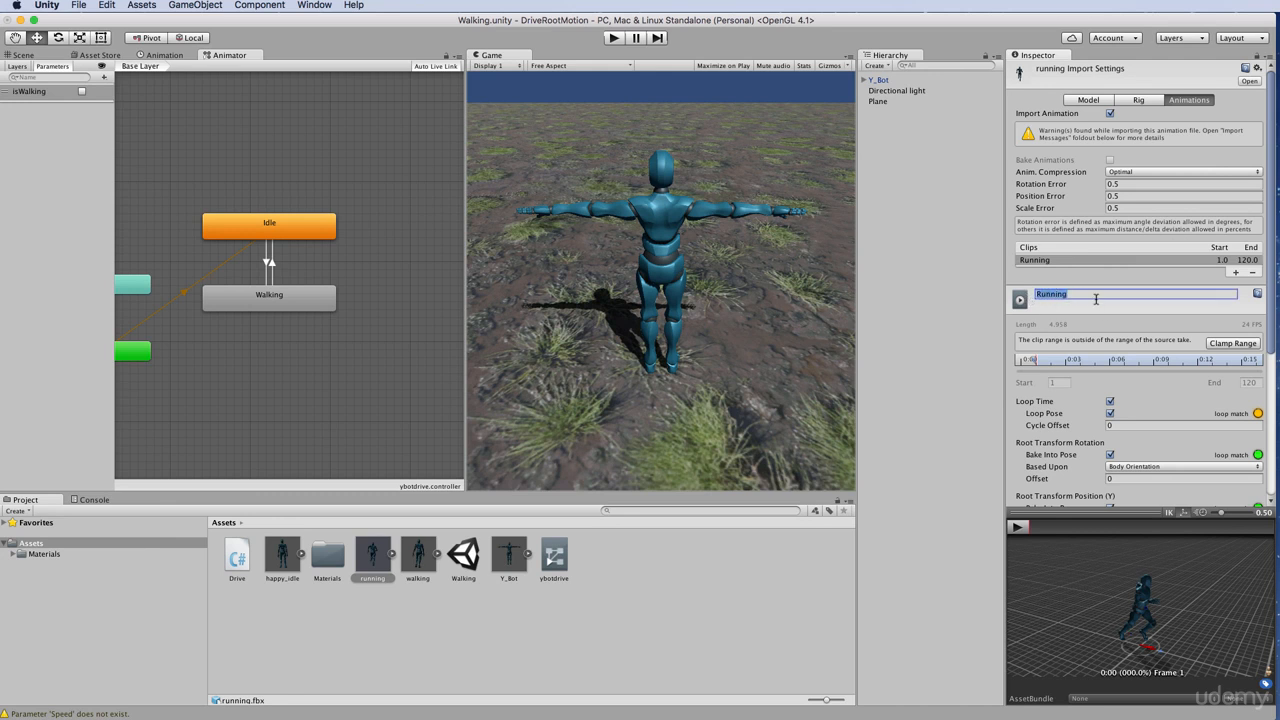
{"action": "left_click", "coordinate": [1090, 293]}
{"action": "scroll", "coordinate": [1109, 318], "scroll_direction": "down", "scroll_amount": 4}
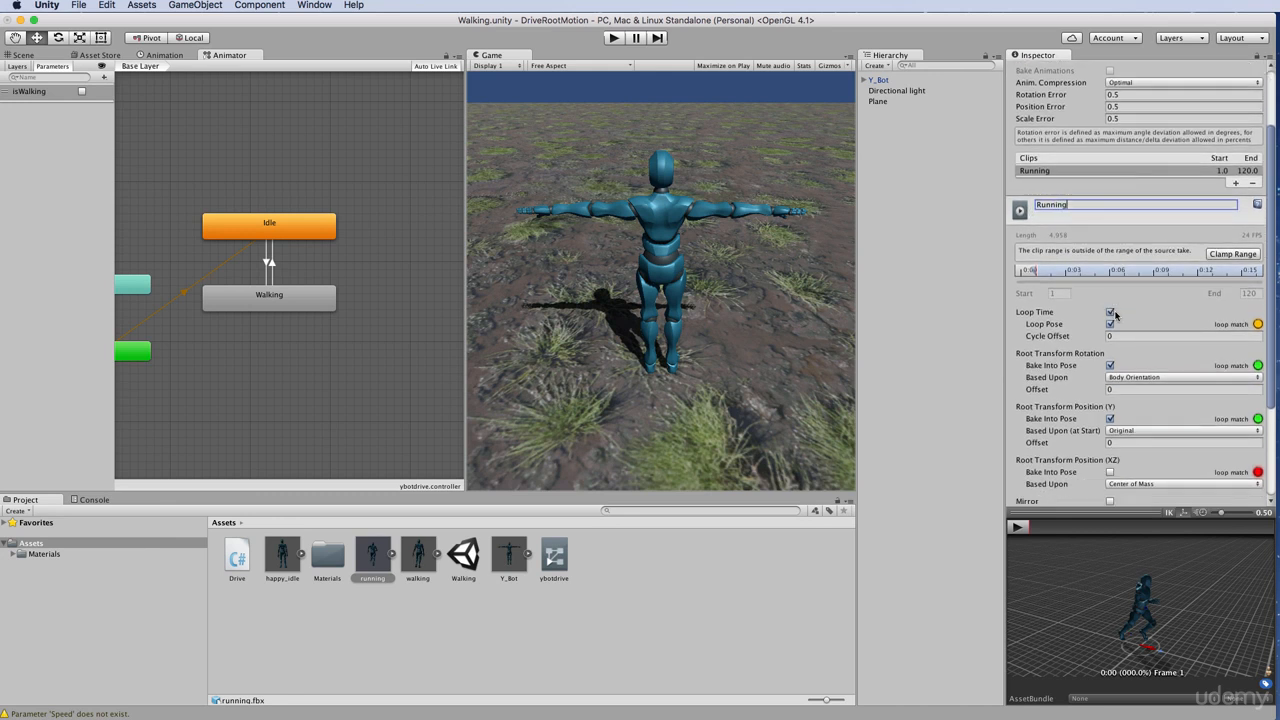
{"action": "left_click", "coordinate": [1110, 323]}
{"action": "scroll", "coordinate": [1110, 326], "scroll_direction": "down", "scroll_amount": 3}
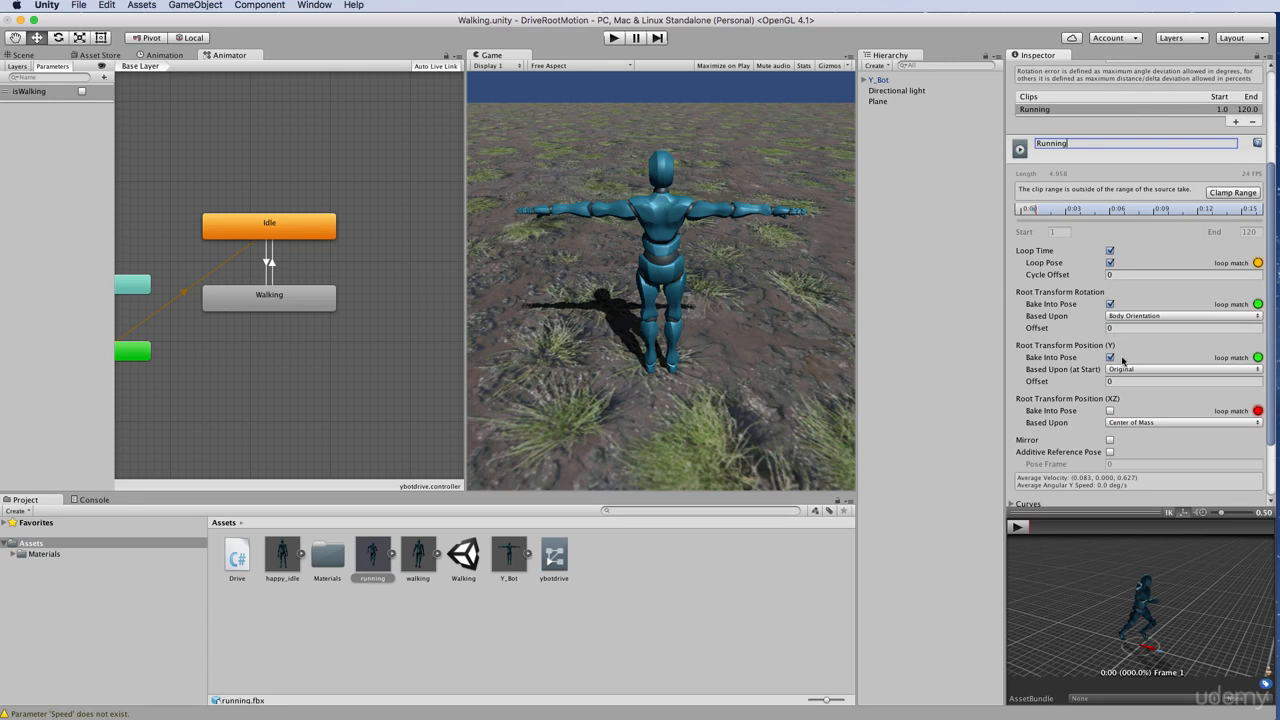
{"action": "scroll", "coordinate": [1150, 362], "scroll_direction": "down", "scroll_amount": 4}
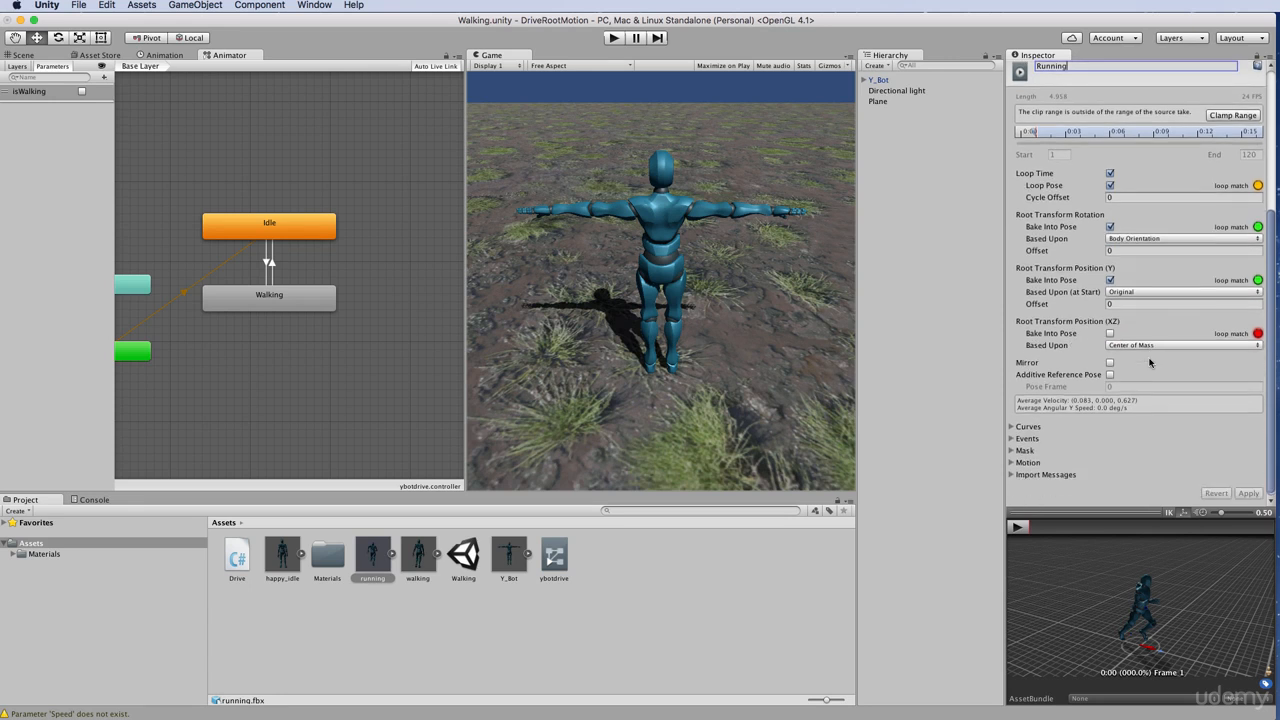
{"action": "scroll", "coordinate": [1150, 362], "scroll_direction": "up", "scroll_amount": 10}
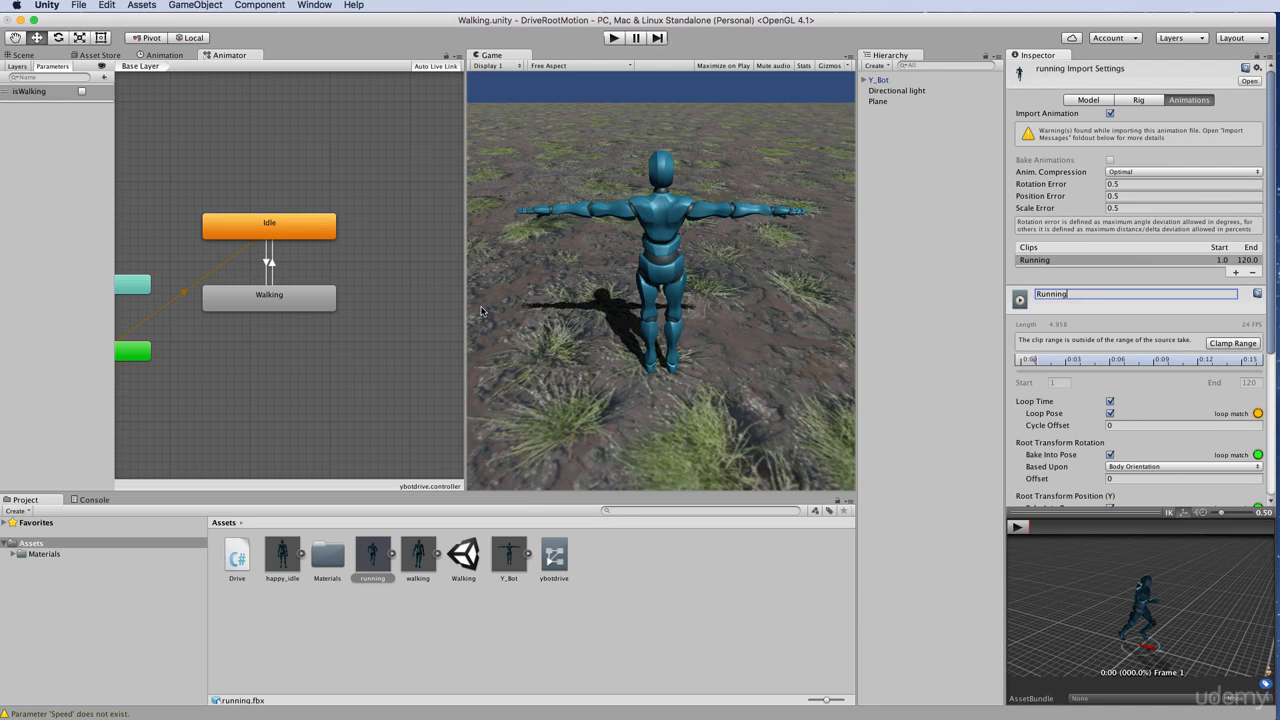
Widen the Animator view and create a new blend tree state, placed beside the Idle and Walking states
{"action": "left_click_drag", "start_coordinate": [466, 305], "coordinate": [525, 305]}
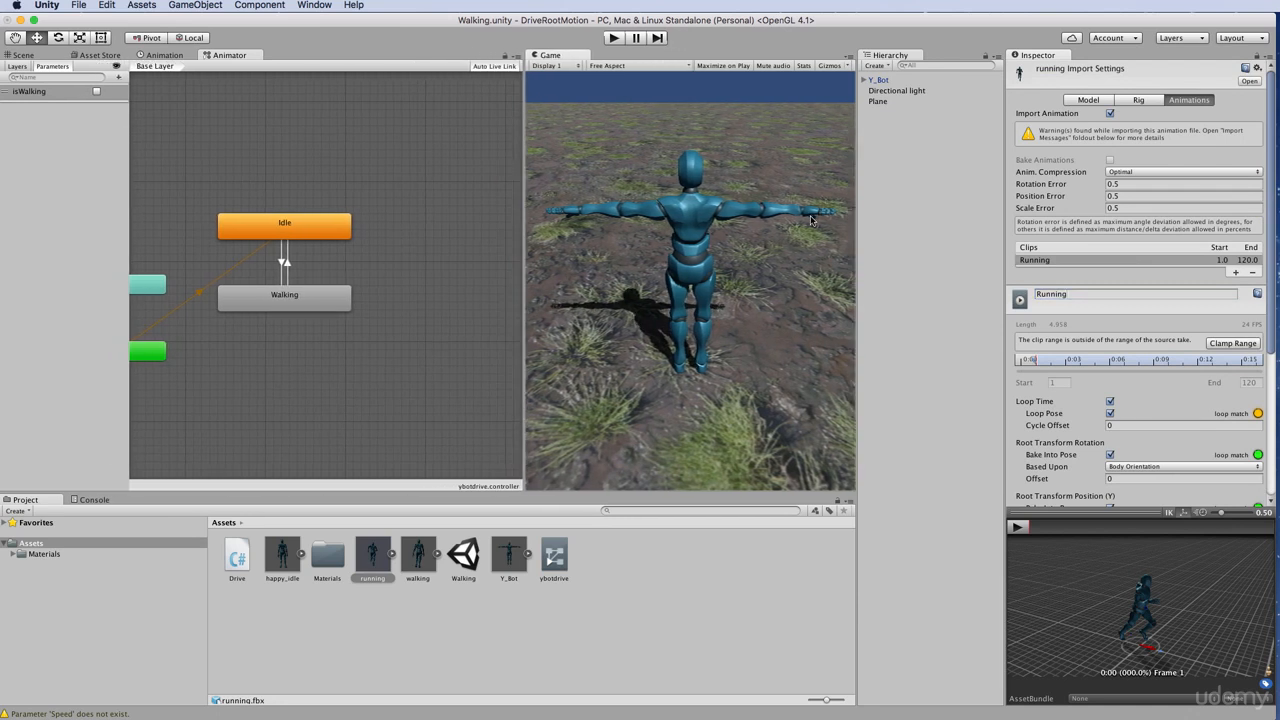
{"action": "right_click", "coordinate": [414, 264]}
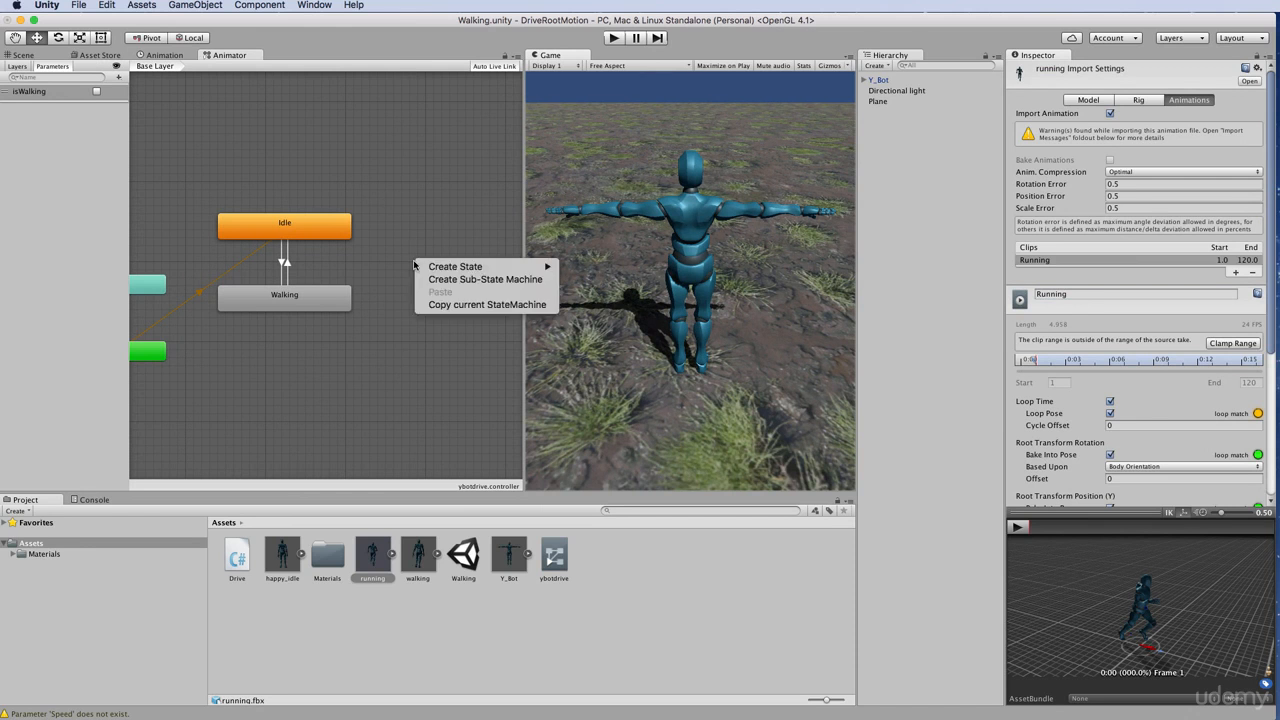
{"action": "mouse_move", "coordinate": [445, 272]}
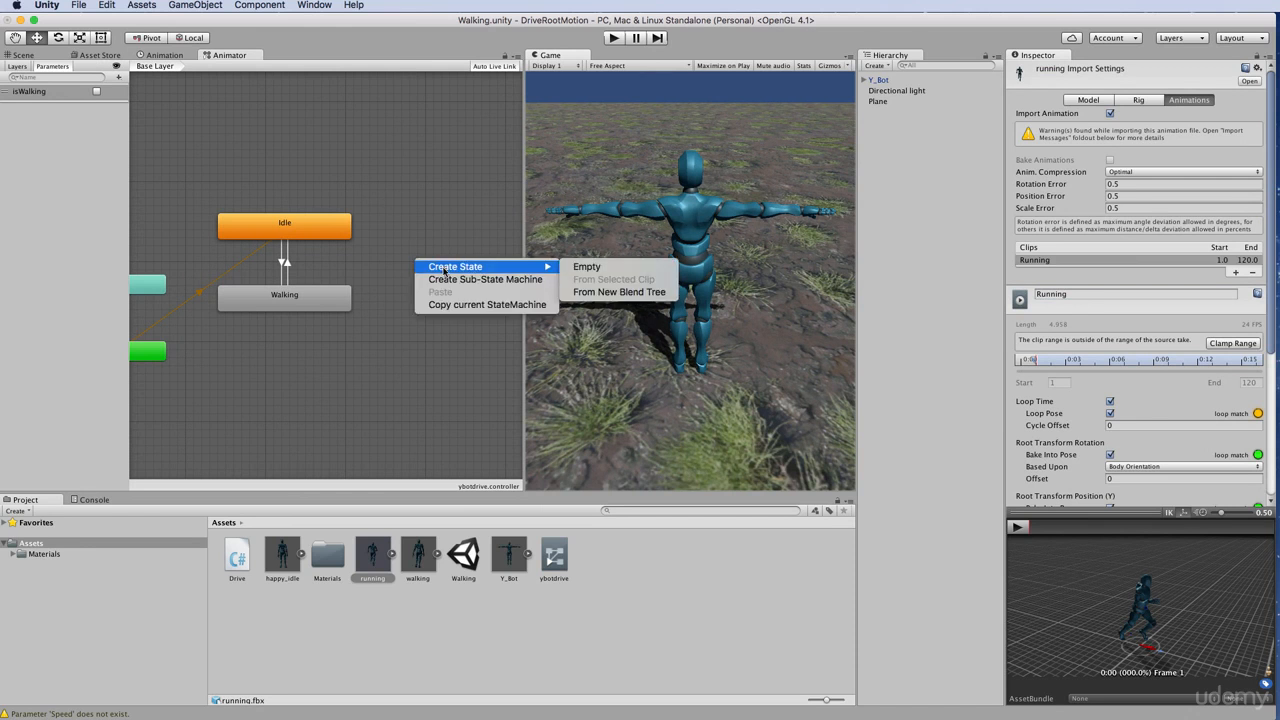
{"action": "left_click", "coordinate": [616, 293]}
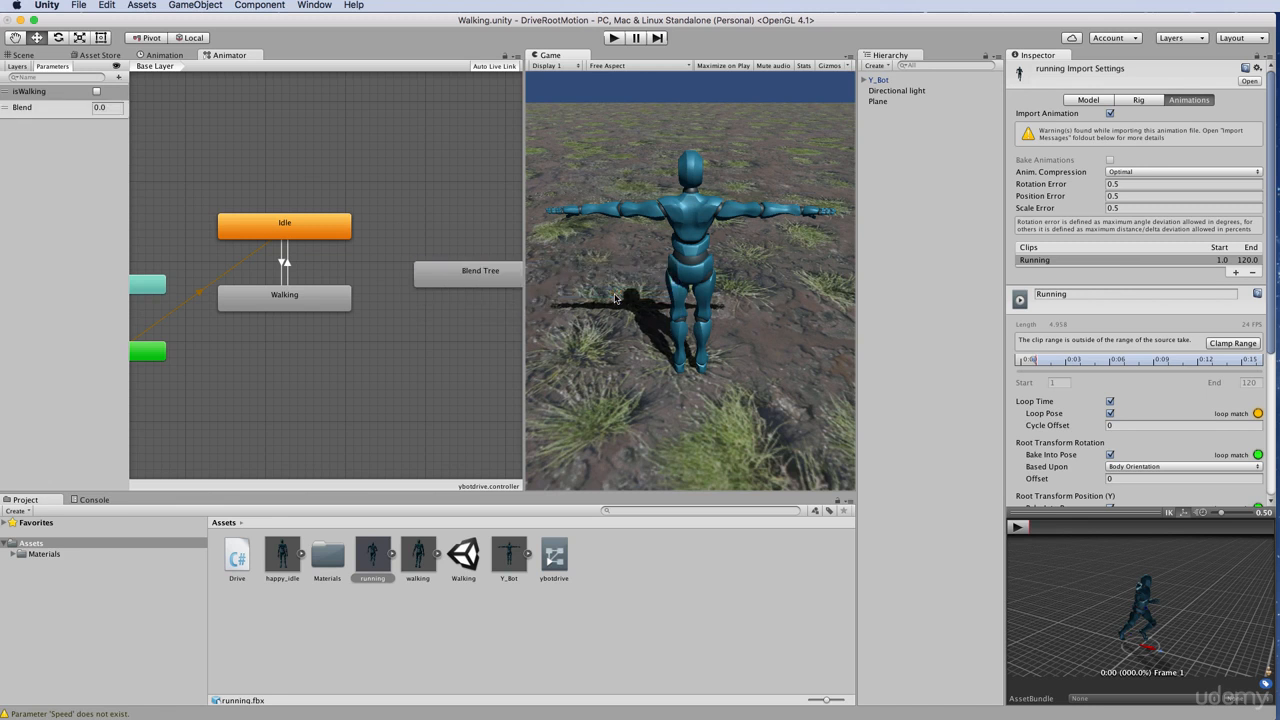
{"action": "left_click_drag", "start_coordinate": [467, 283], "coordinate": [446, 274]}
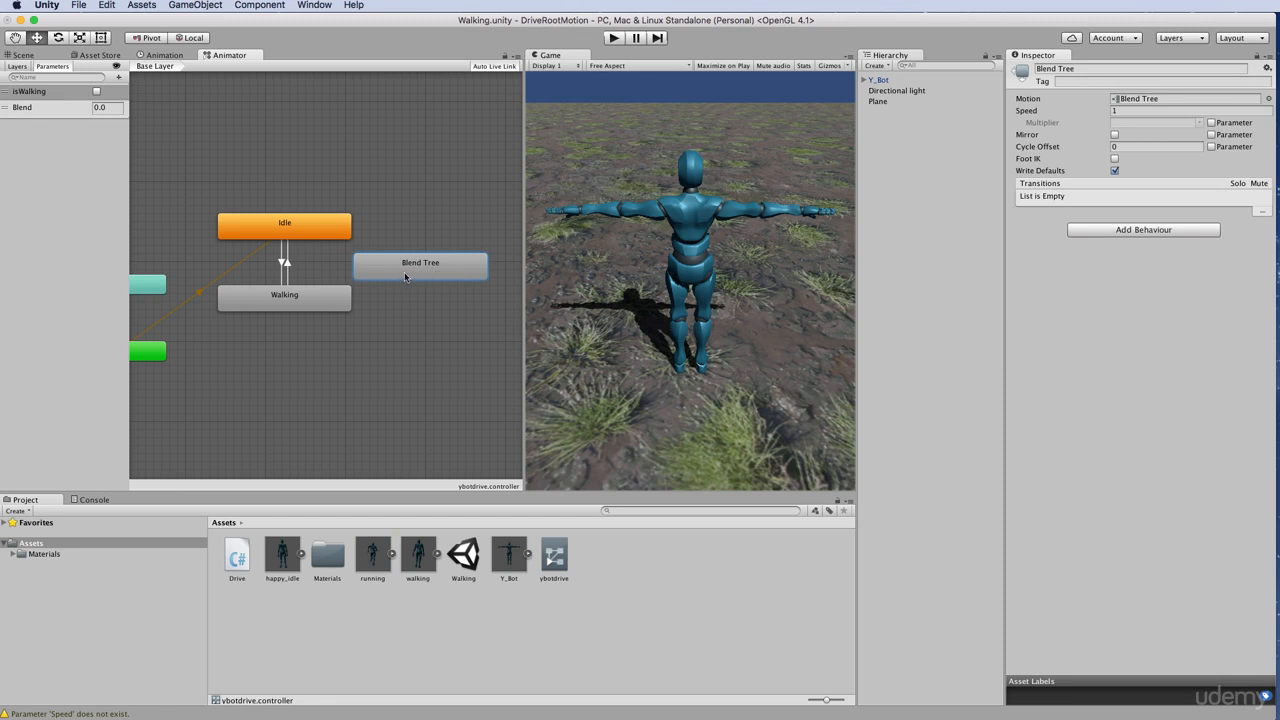
Open the Blend Tree state and add two empty motion fields to its 1D blend tree
{"action": "double_click", "coordinate": [405, 275]}
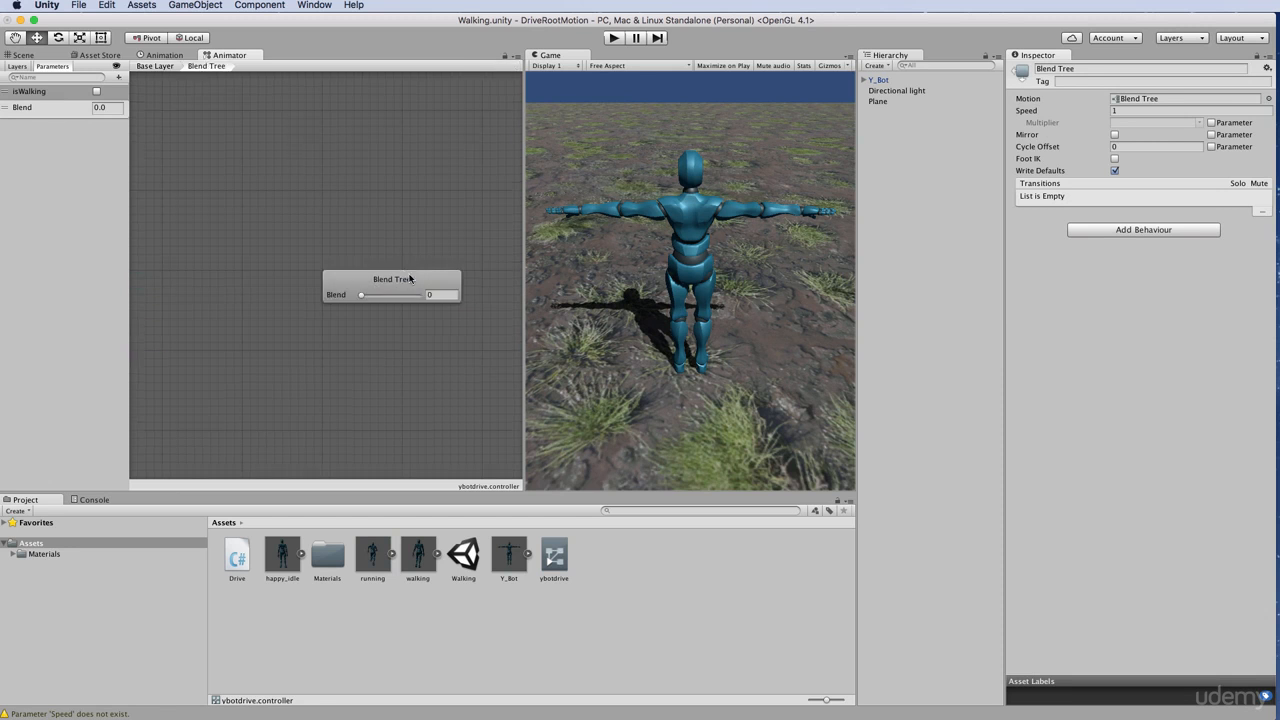
{"action": "left_click", "coordinate": [409, 279]}
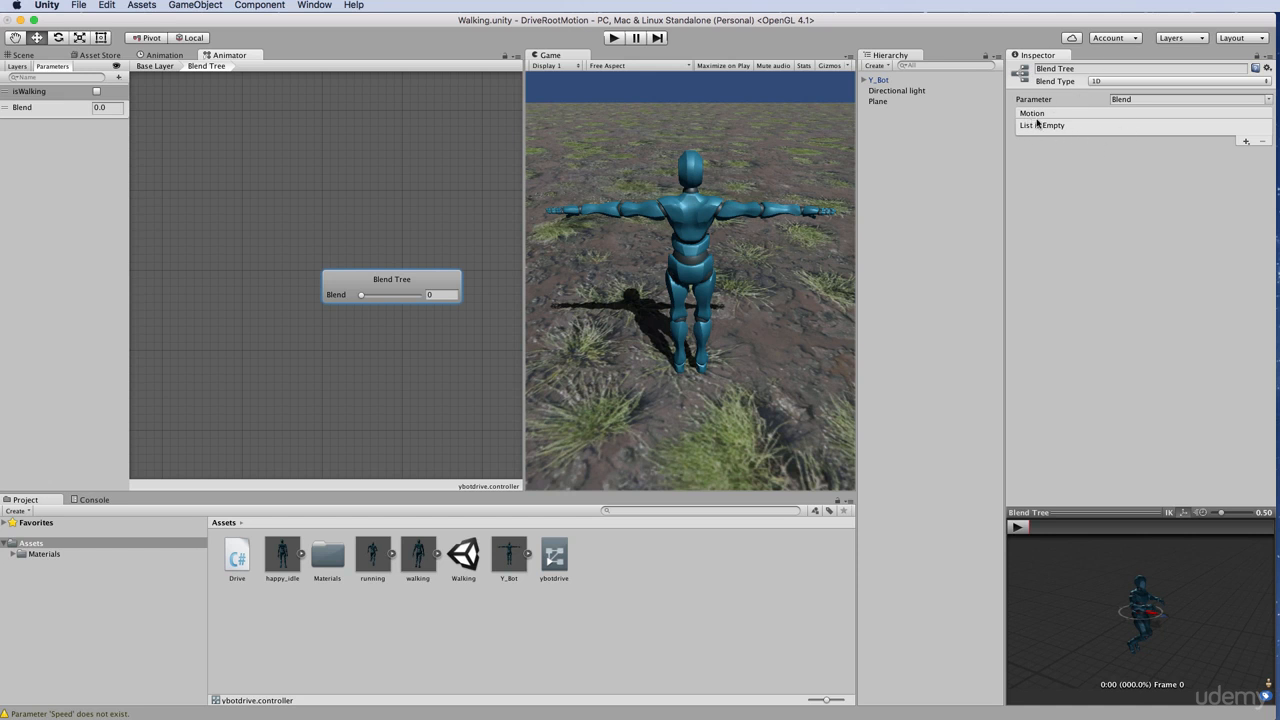
{"action": "left_click", "coordinate": [1246, 142]}
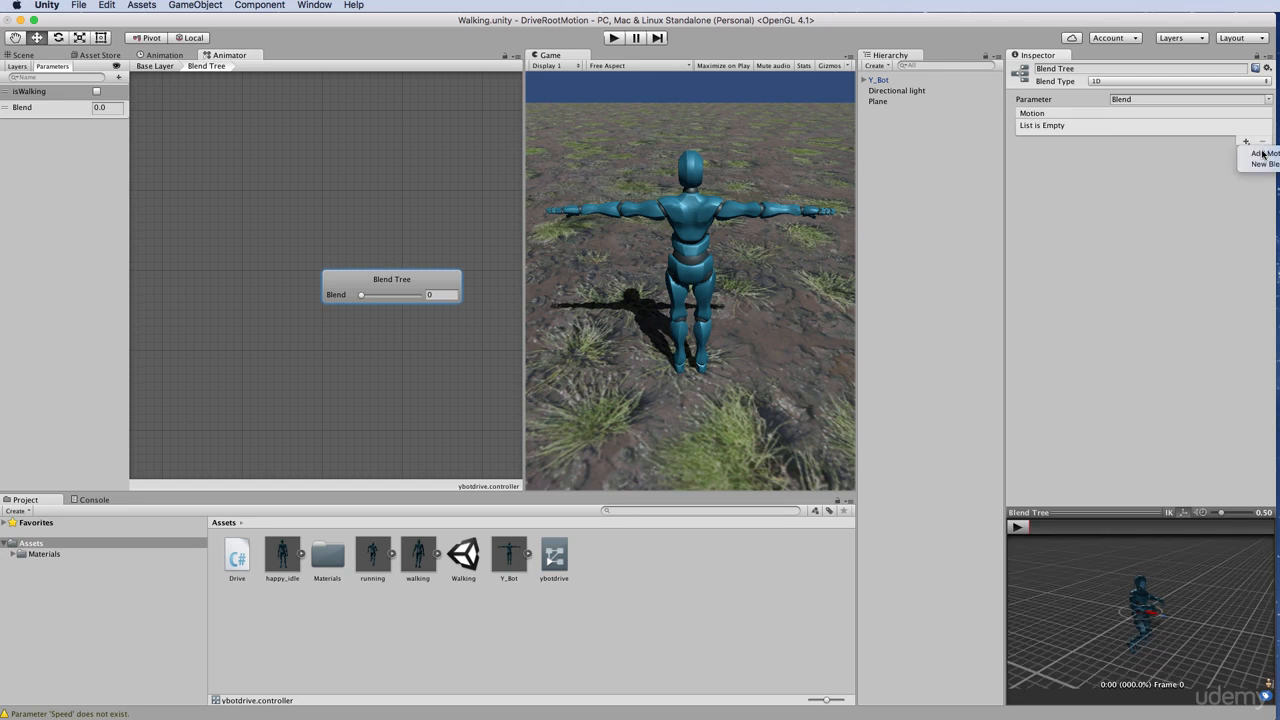
{"action": "left_click", "coordinate": [1256, 153]}
{"action": "left_click", "coordinate": [1246, 142]}
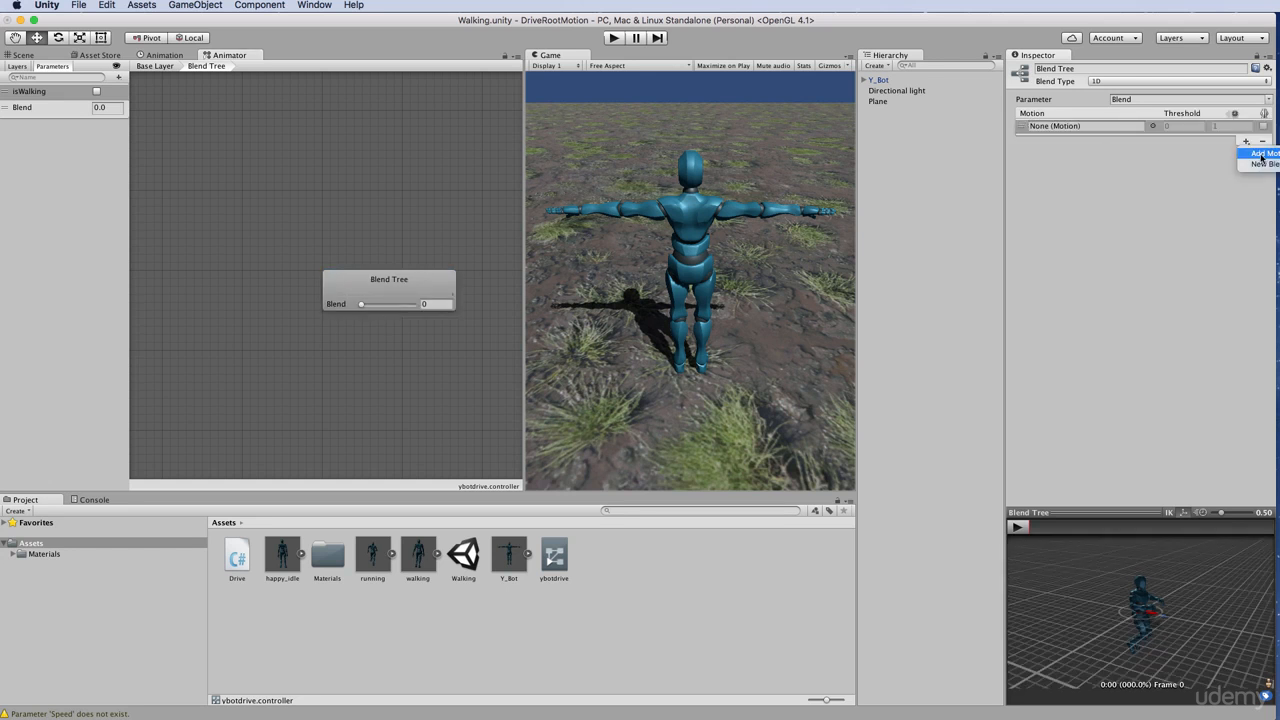
{"action": "left_click", "coordinate": [1261, 154]}
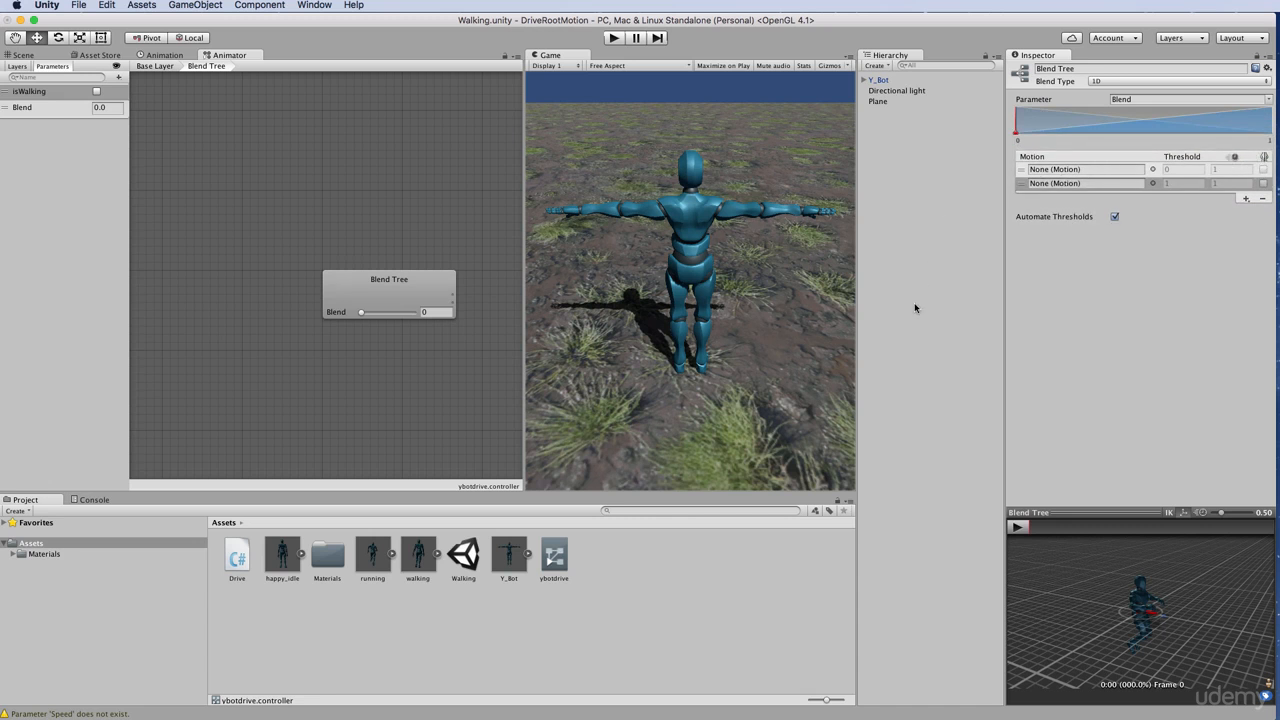
Assign the Walking clip to the blend tree's first motion and the Running clip to its second
{"action": "left_click", "coordinate": [437, 554]}
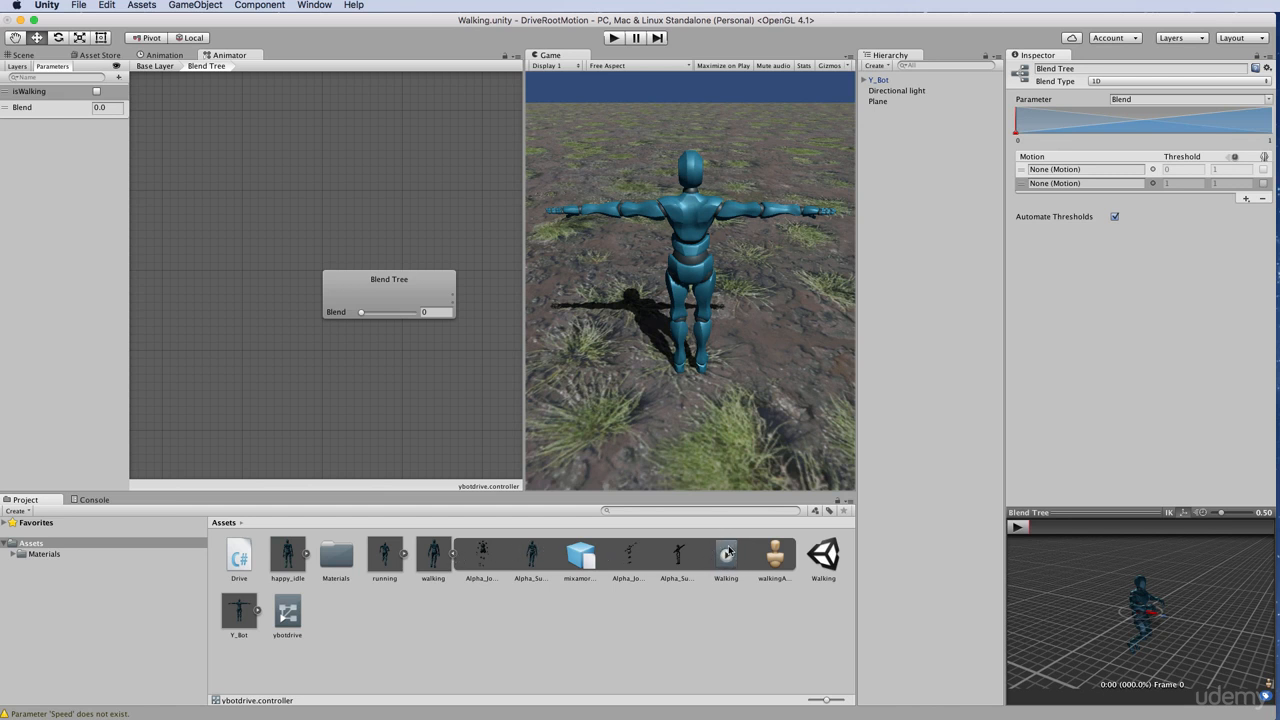
{"action": "left_click_drag", "start_coordinate": [729, 550], "coordinate": [1058, 172]}
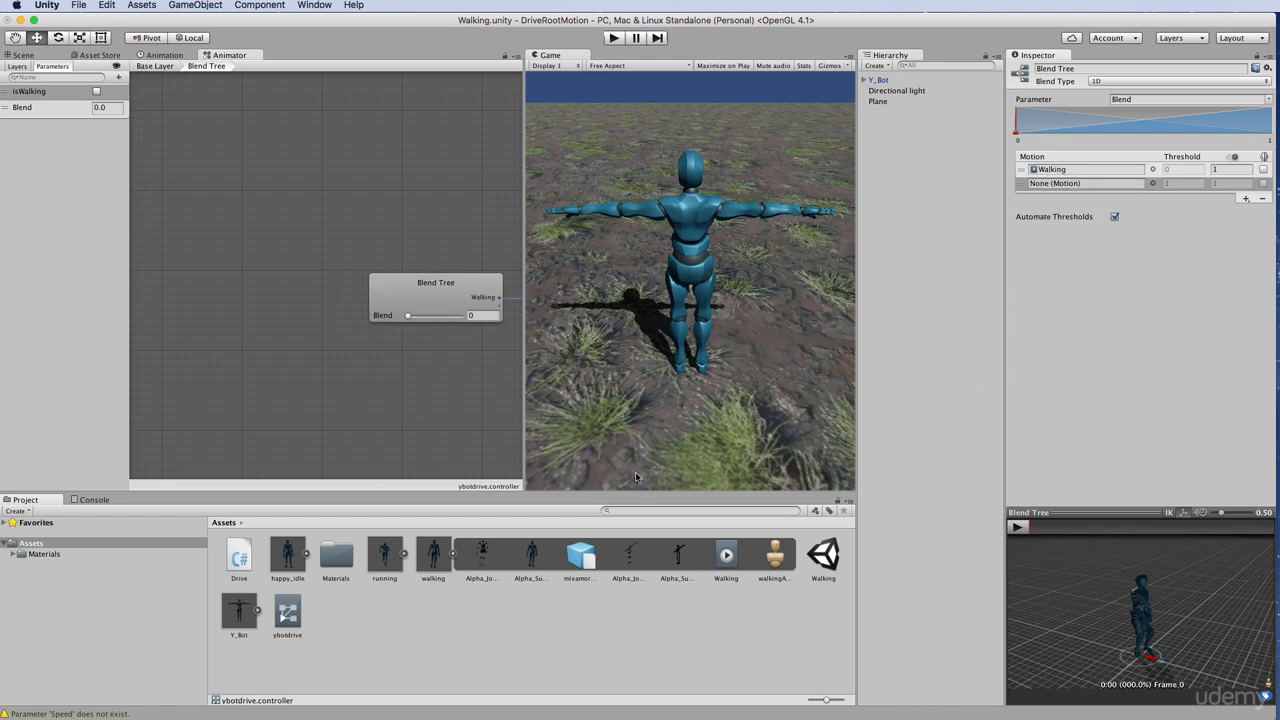
{"action": "left_click", "coordinate": [403, 553]}
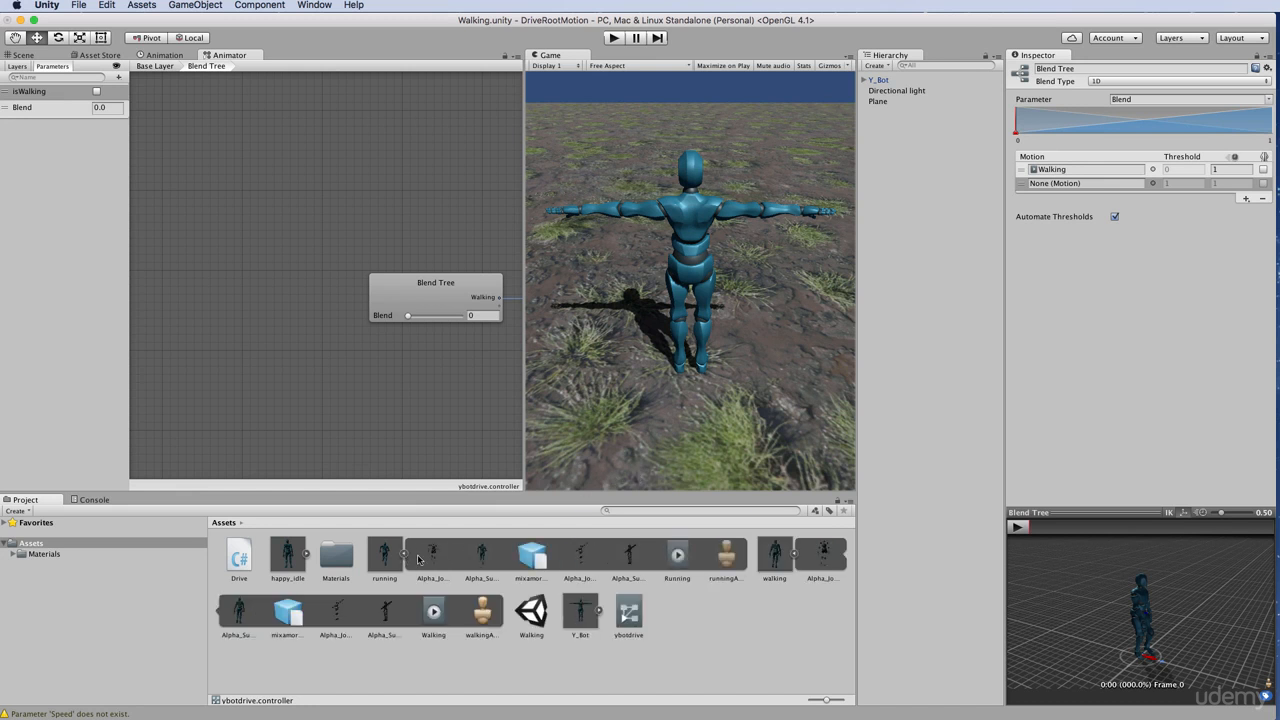
{"action": "left_click_drag", "start_coordinate": [678, 553], "coordinate": [1062, 185]}
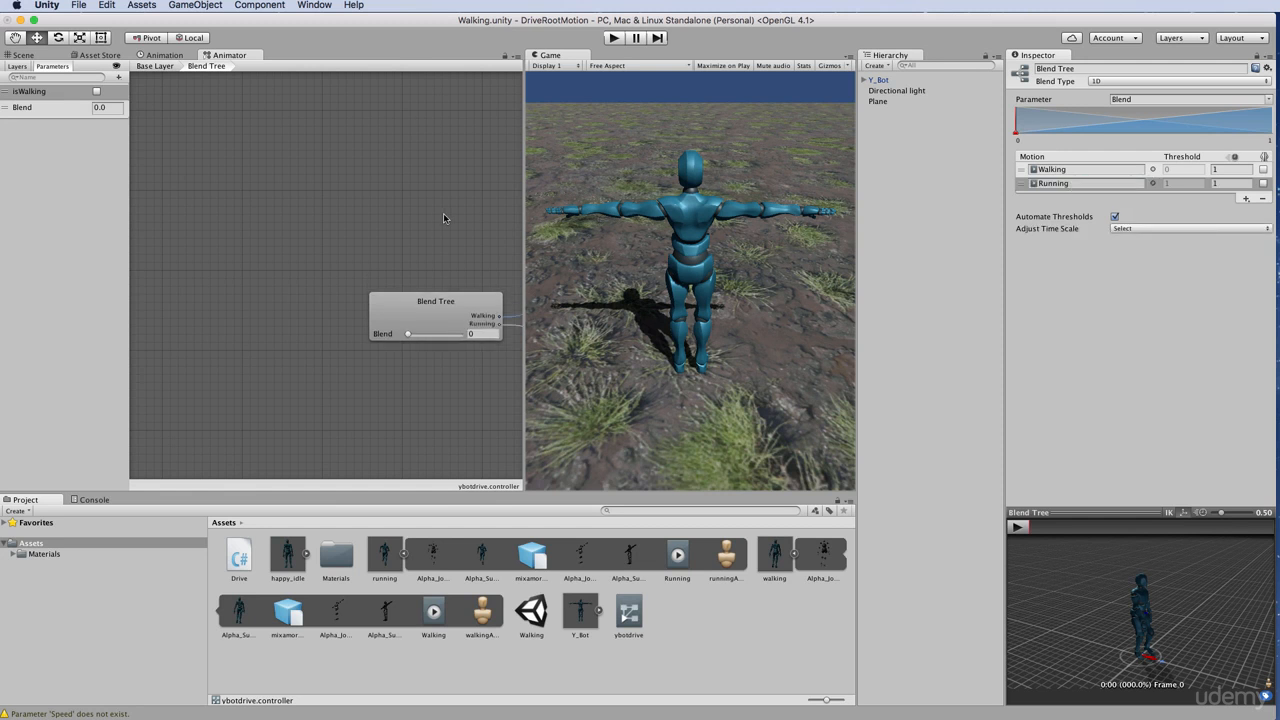
{"action": "left_click_drag", "start_coordinate": [443, 214], "coordinate": [247, 172], "text": "alt"}
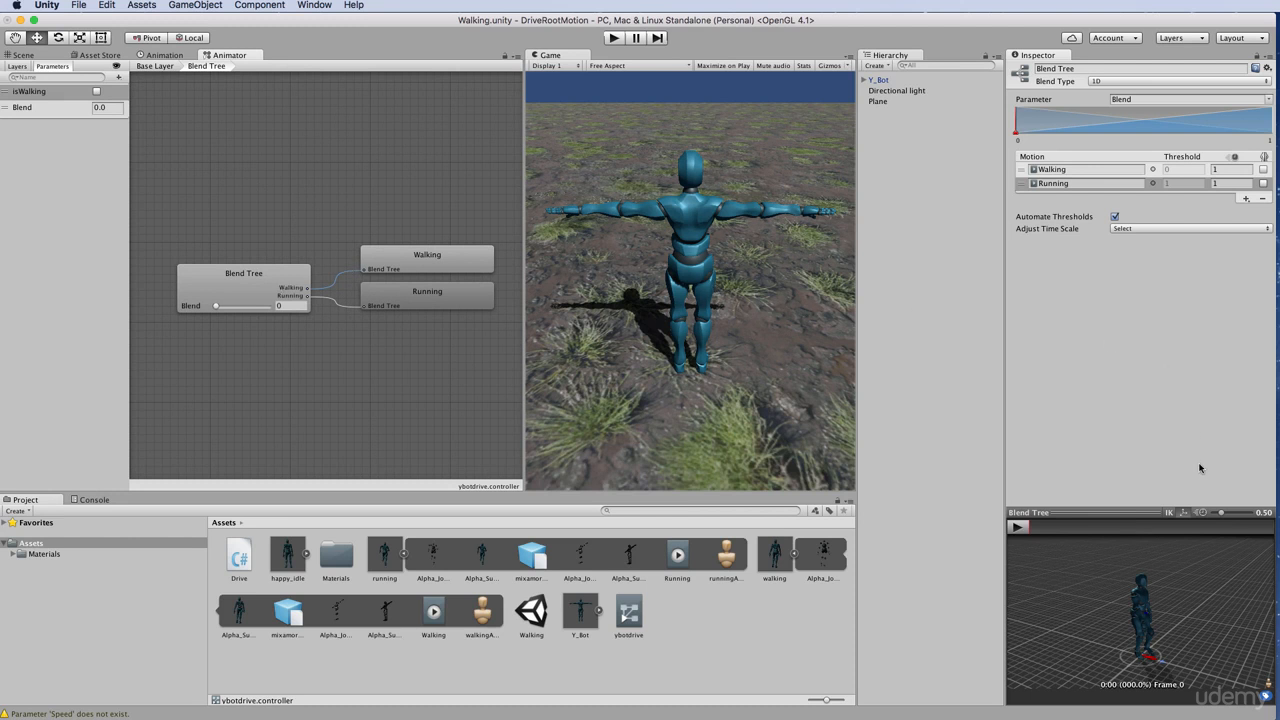
Enlarge the animation preview and examine the walk-to-run blend by sweeping the Blend value from 0 to 1 and back
{"action": "left_click_drag", "start_coordinate": [1122, 510], "coordinate": [1122, 296]}
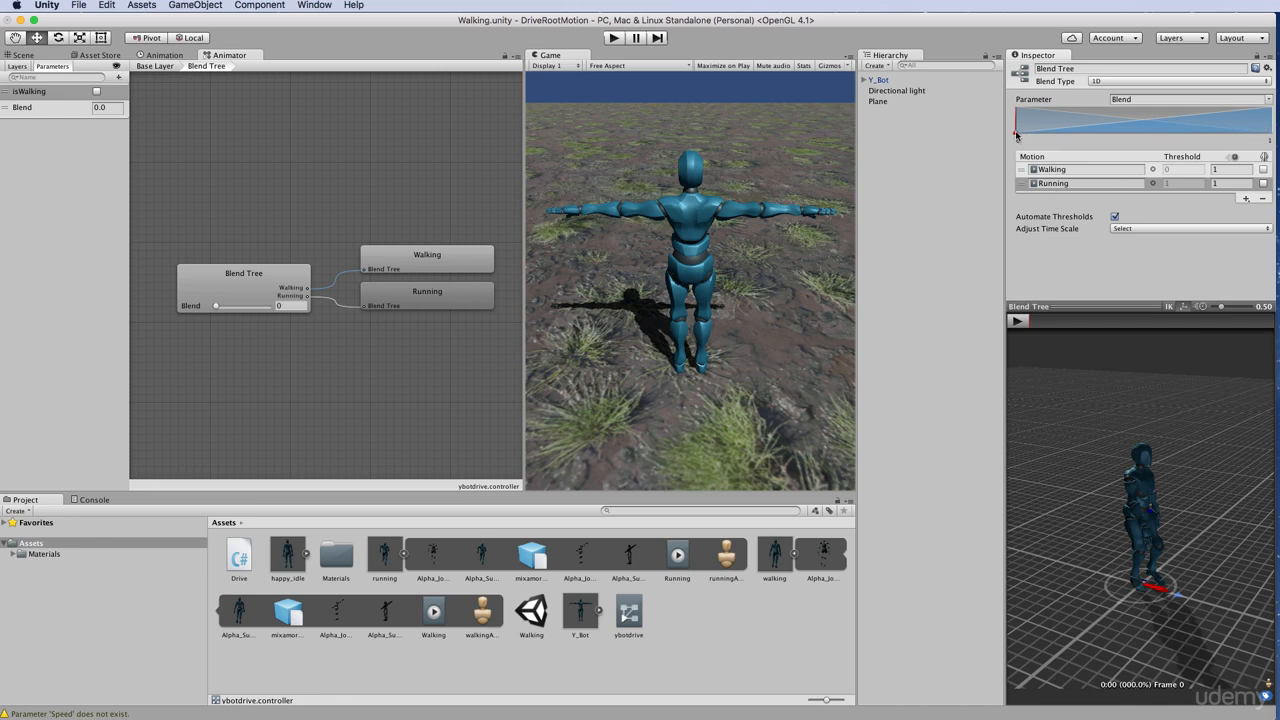
{"action": "left_click_drag", "start_coordinate": [1017, 134], "coordinate": [1139, 138]}
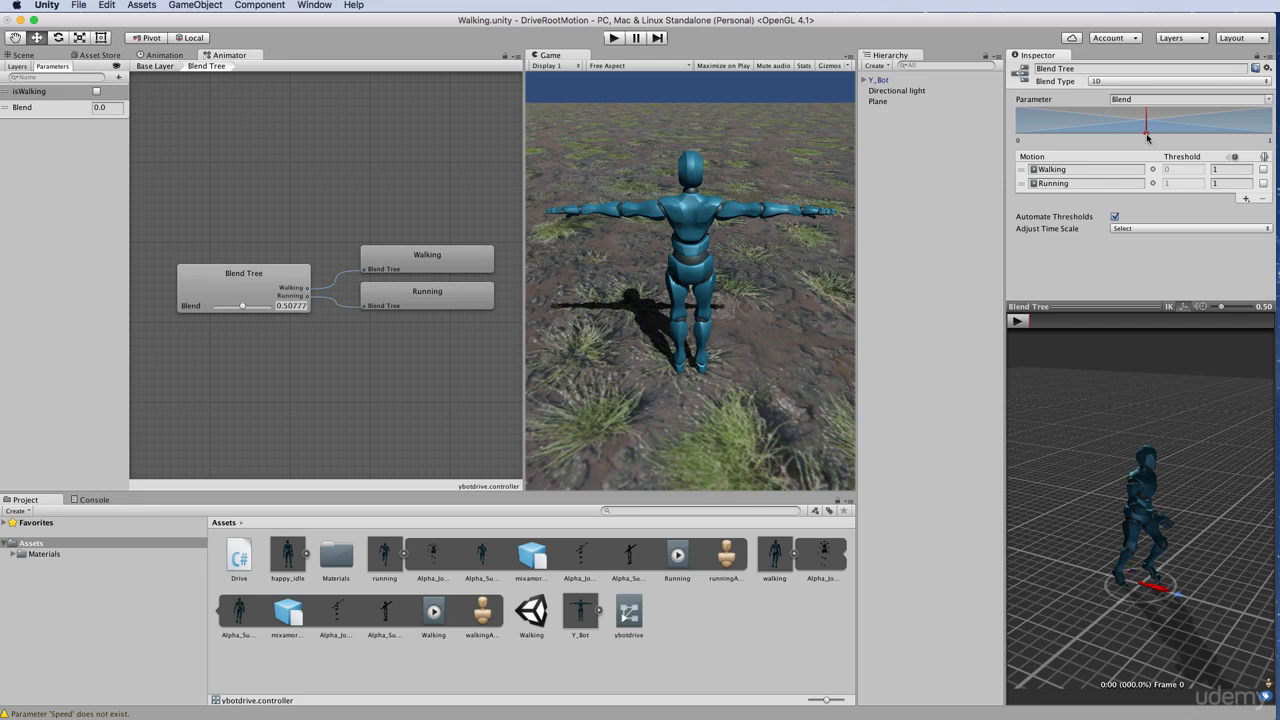
{"action": "left_click_drag", "start_coordinate": [1148, 132], "coordinate": [1276, 136]}
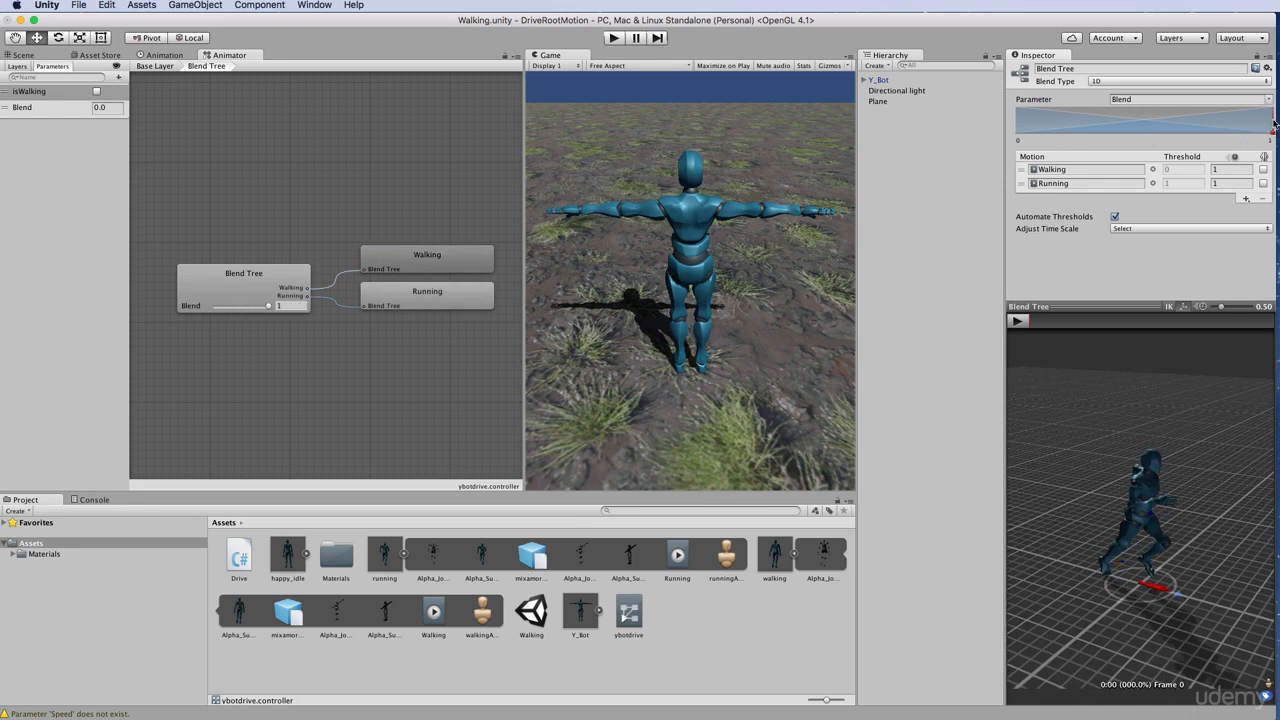
{"action": "left_click_drag", "start_coordinate": [1274, 134], "coordinate": [1002, 140]}
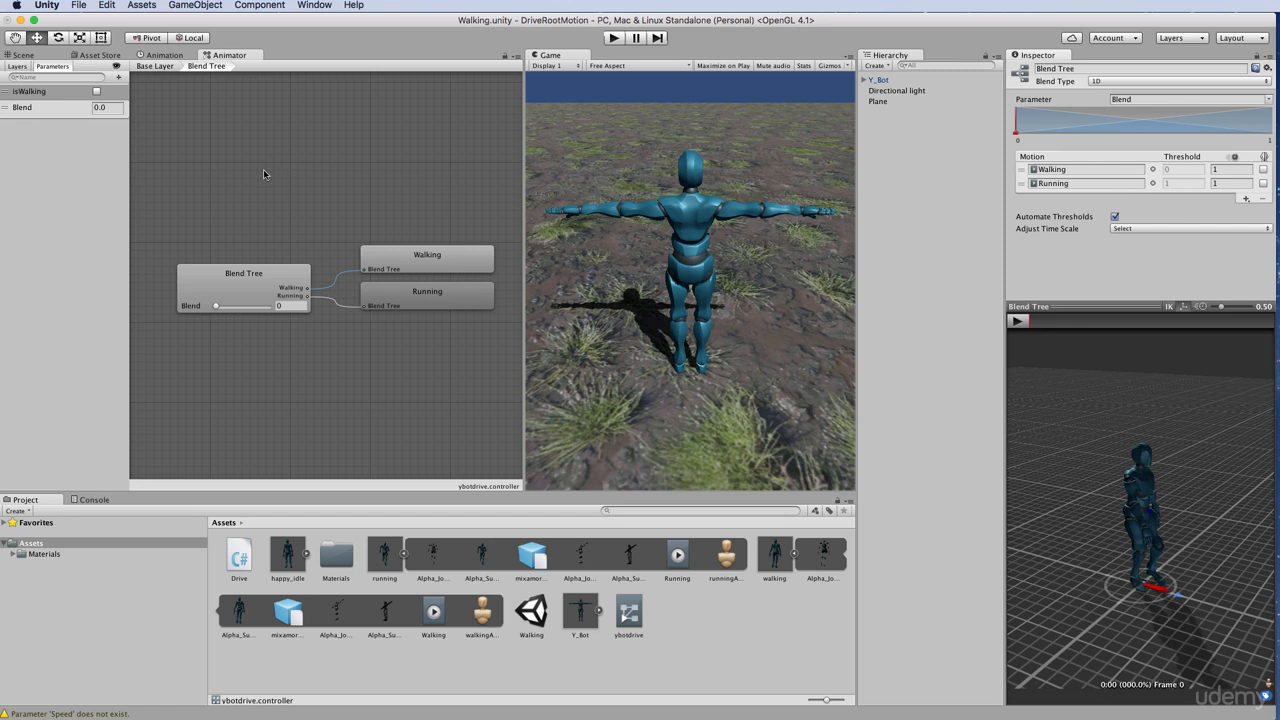
Return to the Base Layer and delete both transitions between the Idle and Walking states
{"action": "left_click", "coordinate": [157, 70]}
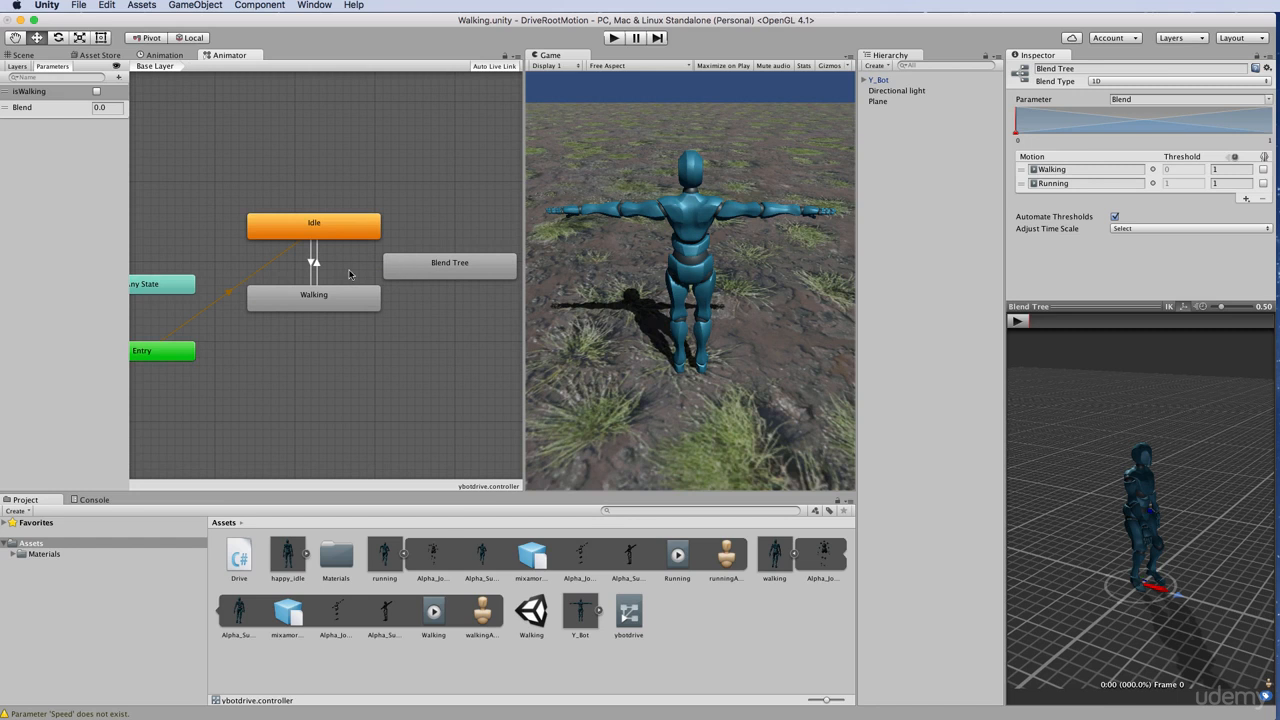
{"action": "left_click", "coordinate": [313, 263]}
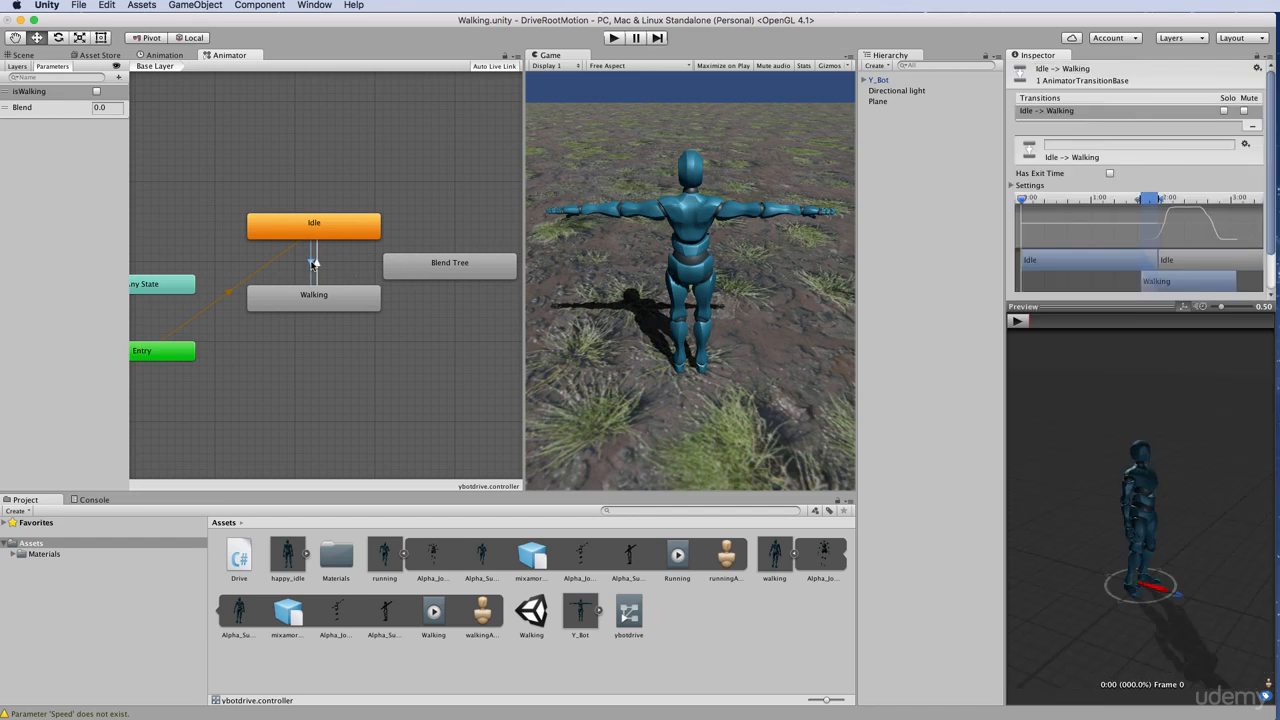
{"action": "key", "text": "Delete"}
{"action": "left_click", "coordinate": [952, 298]}
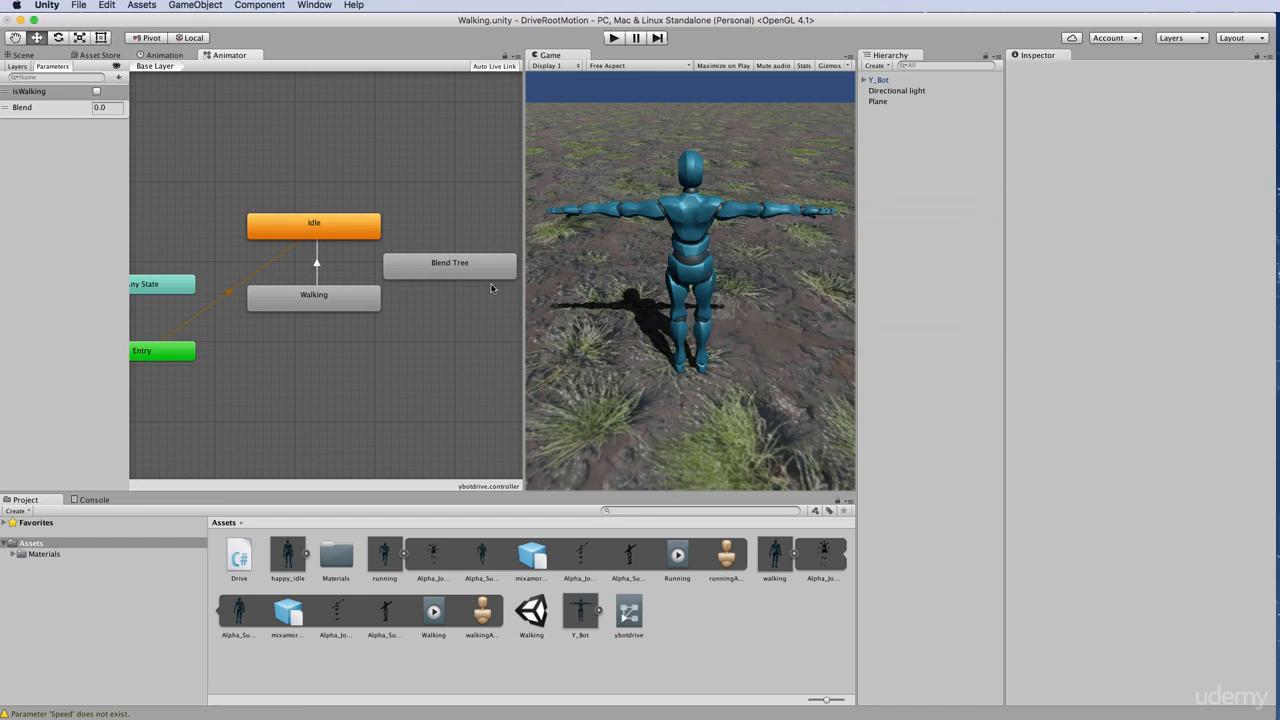
{"action": "left_click", "coordinate": [316, 265]}
{"action": "key", "text": "Delete"}
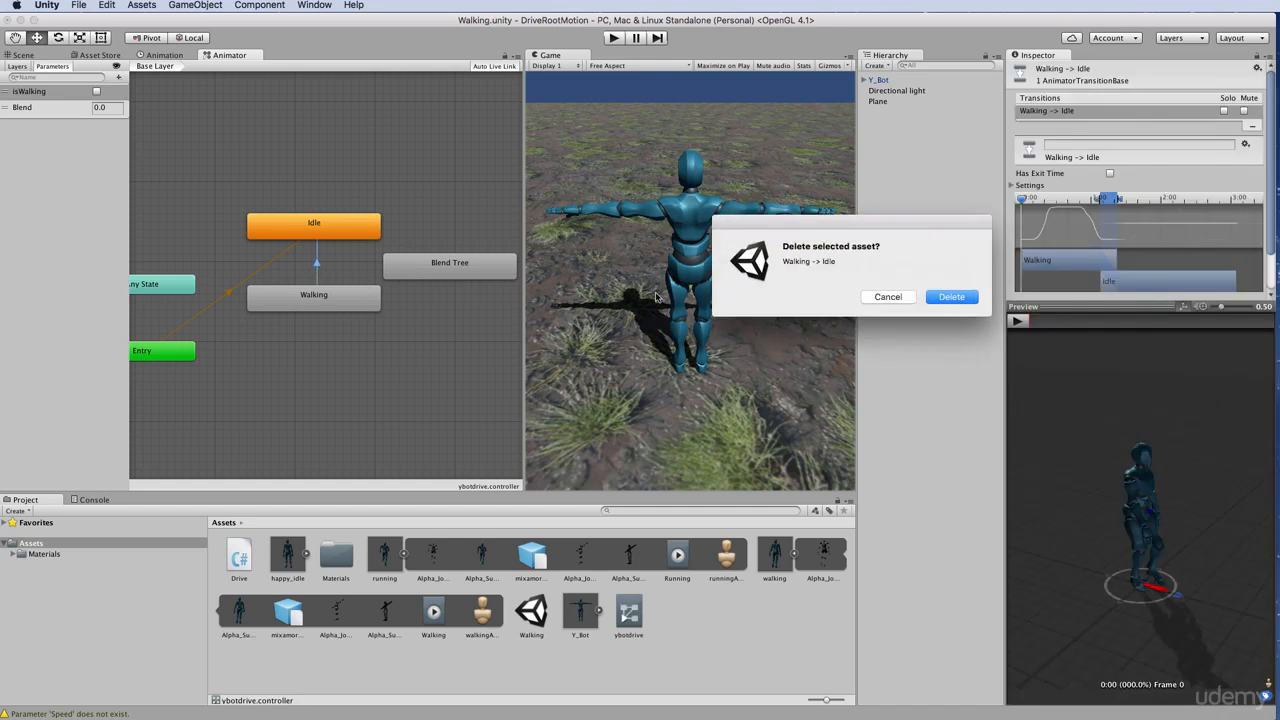
{"action": "left_click", "coordinate": [950, 297]}
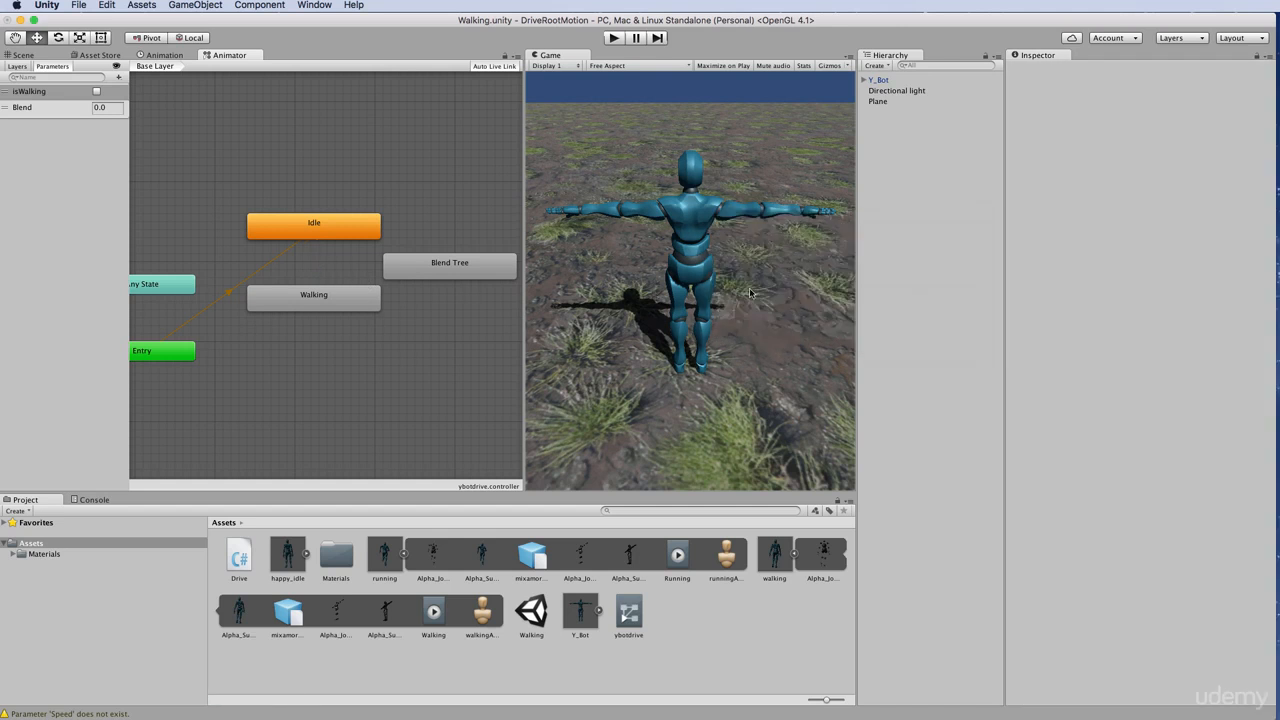
Make a transition from Idle to the Blend Tree state and turn off its Has Exit Time option
{"action": "right_click", "coordinate": [353, 236]}
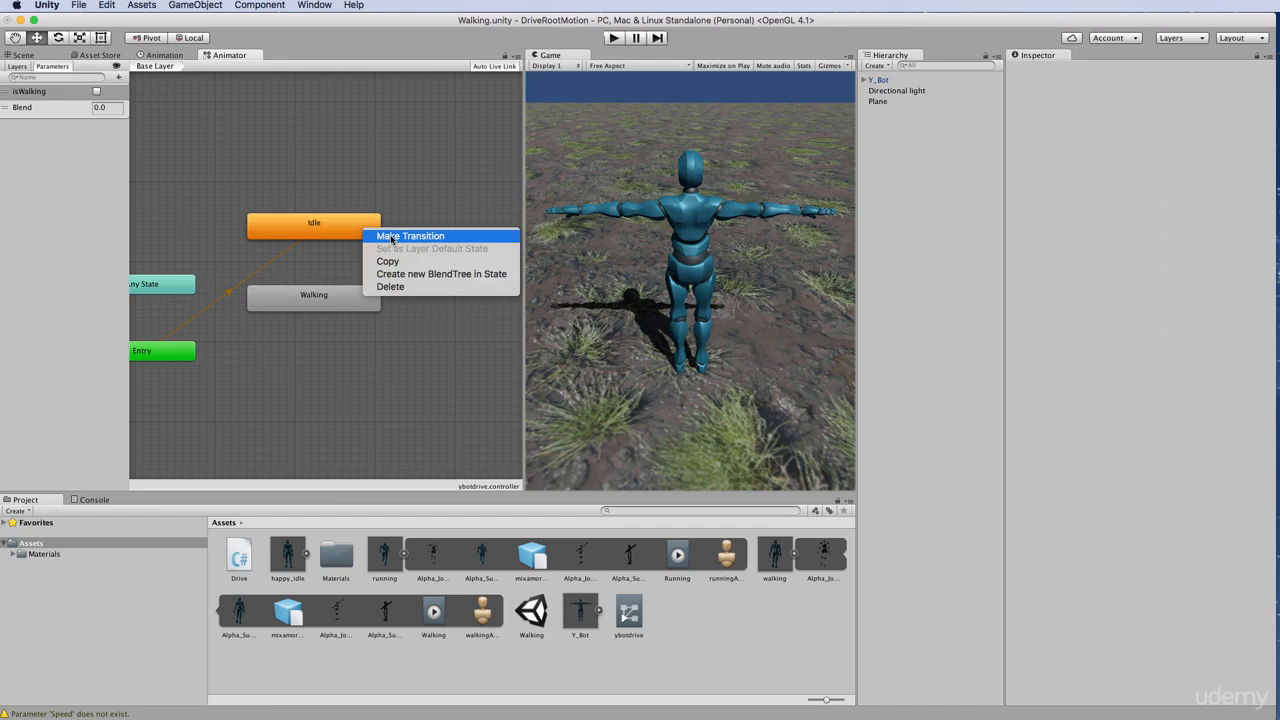
{"action": "left_click", "coordinate": [390, 236]}
{"action": "left_click", "coordinate": [404, 265]}
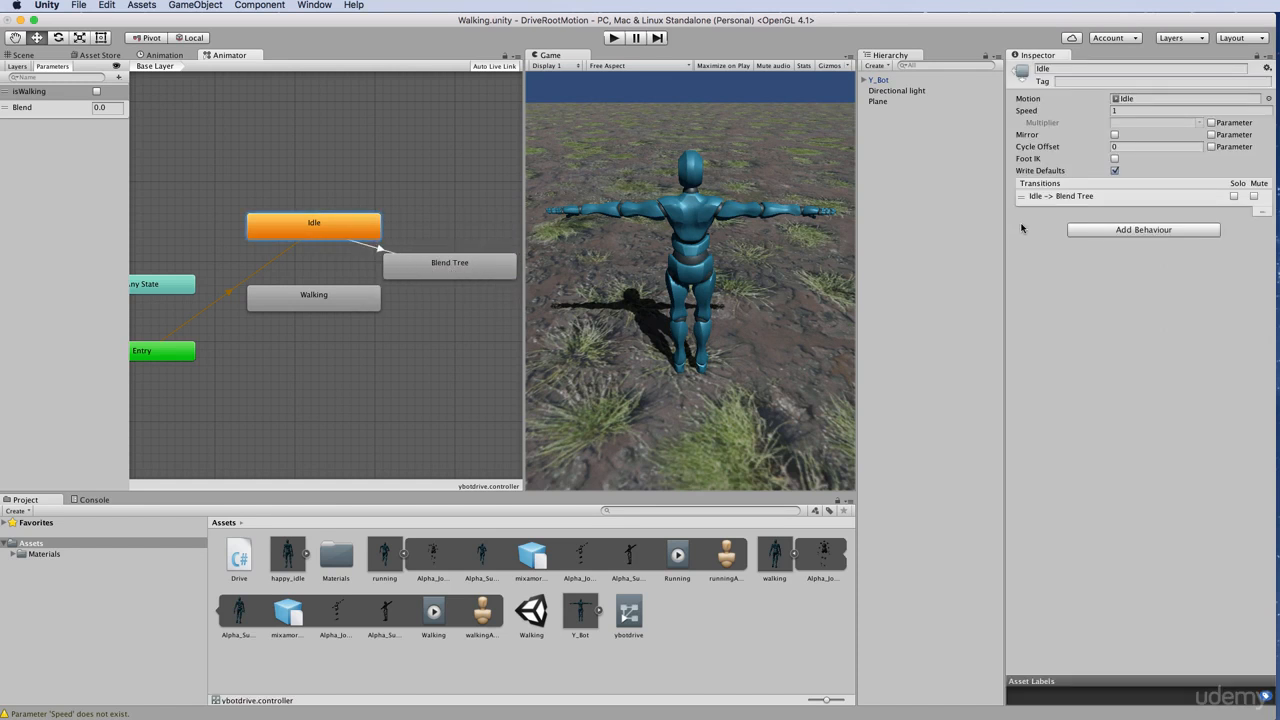
{"action": "left_click", "coordinate": [379, 249]}
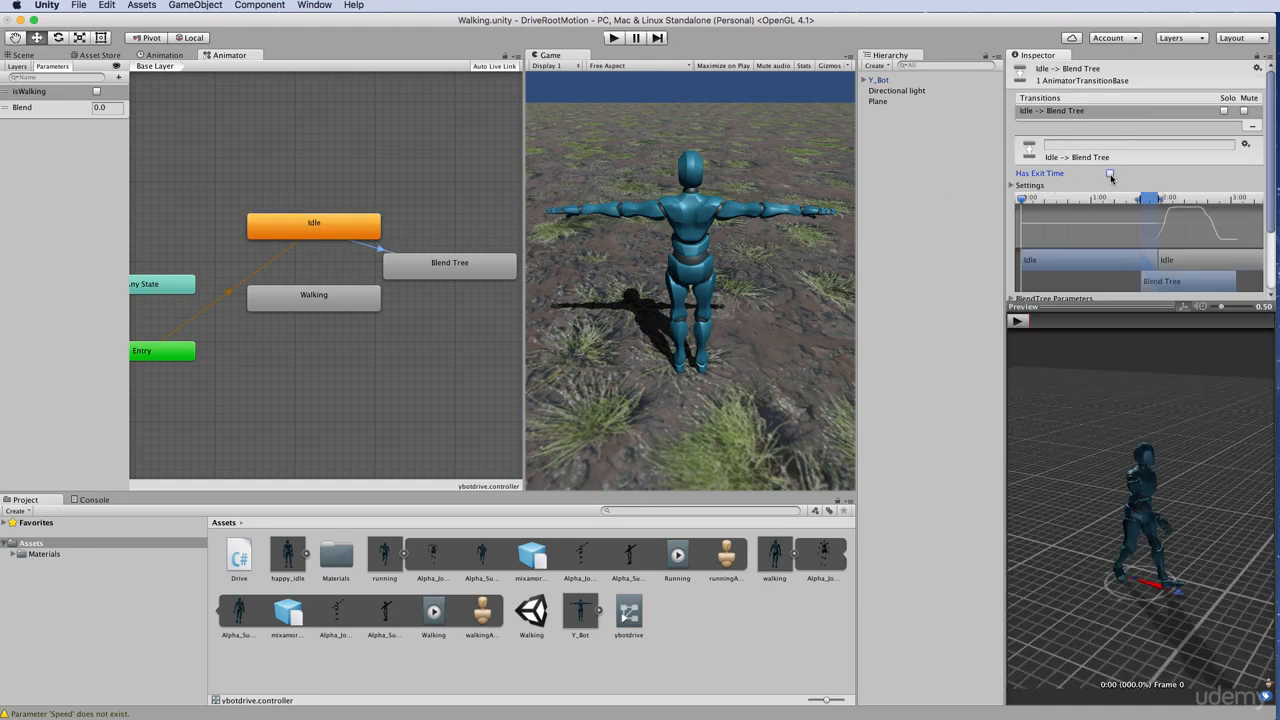
Add the condition isWalking true to the Idle to Blend Tree transition, with Has Exit Time off
{"action": "left_click", "coordinate": [1110, 174]}
{"action": "left_click_drag", "start_coordinate": [1104, 418], "coordinate": [1112, 490]}
{"action": "left_click", "coordinate": [1245, 347]}
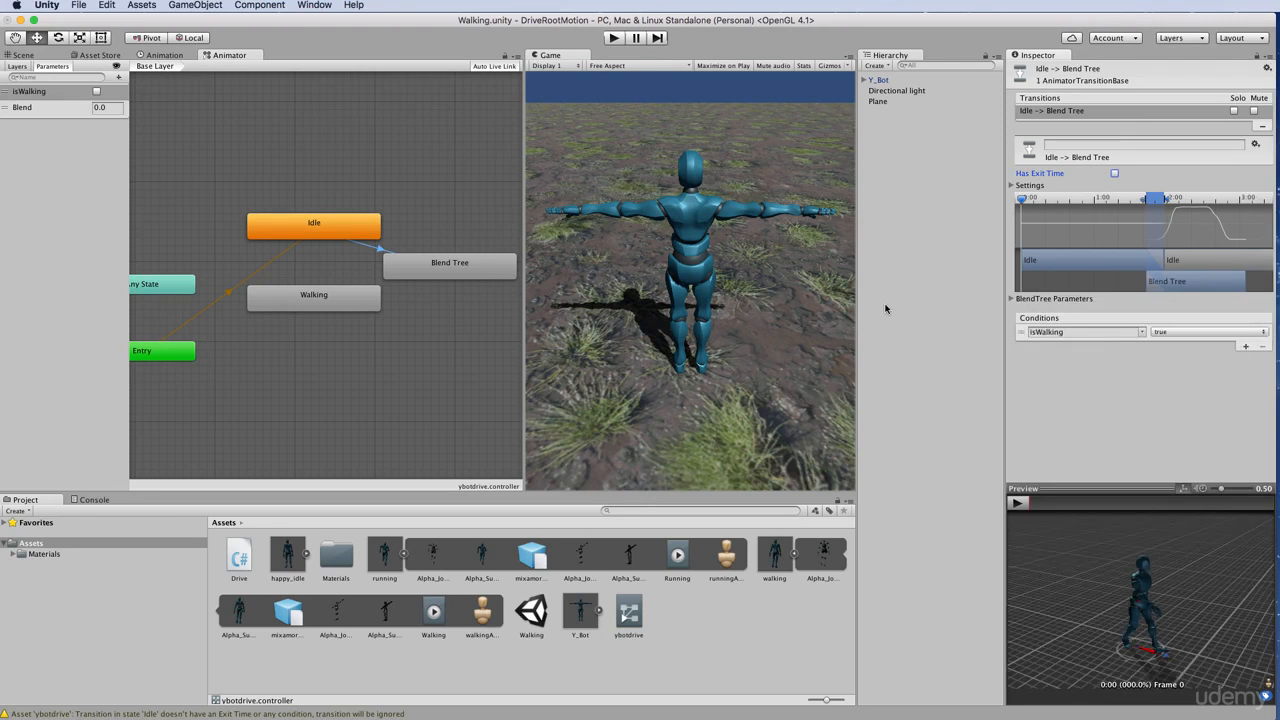
Make a transition from the Blend Tree state back to Idle and select it
{"action": "right_click", "coordinate": [460, 258]}
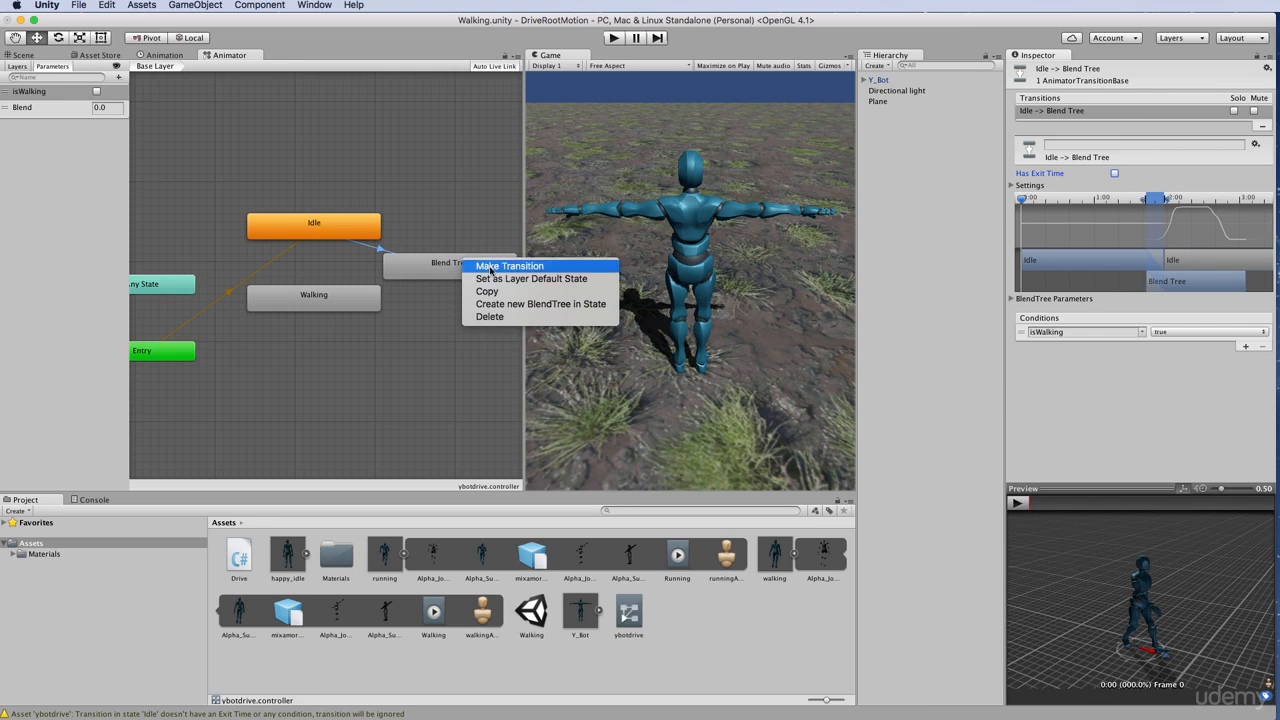
{"action": "left_click", "coordinate": [482, 264]}
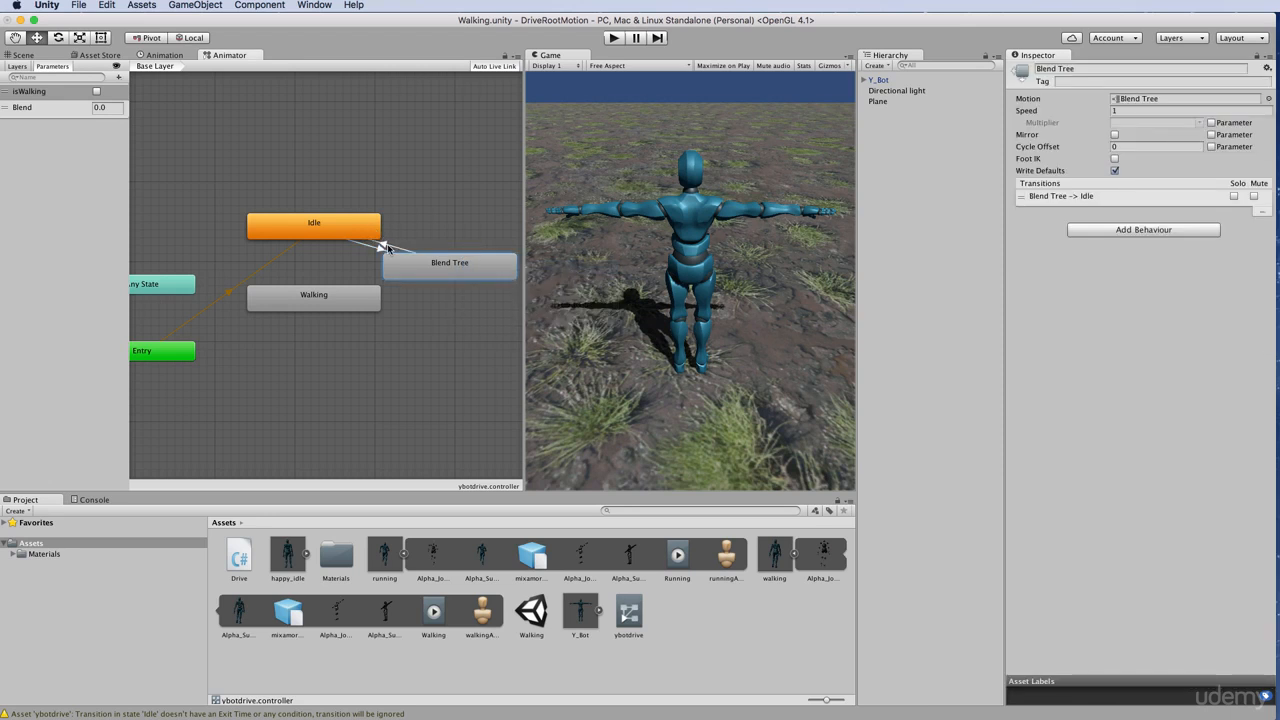
{"action": "left_click", "coordinate": [372, 230]}
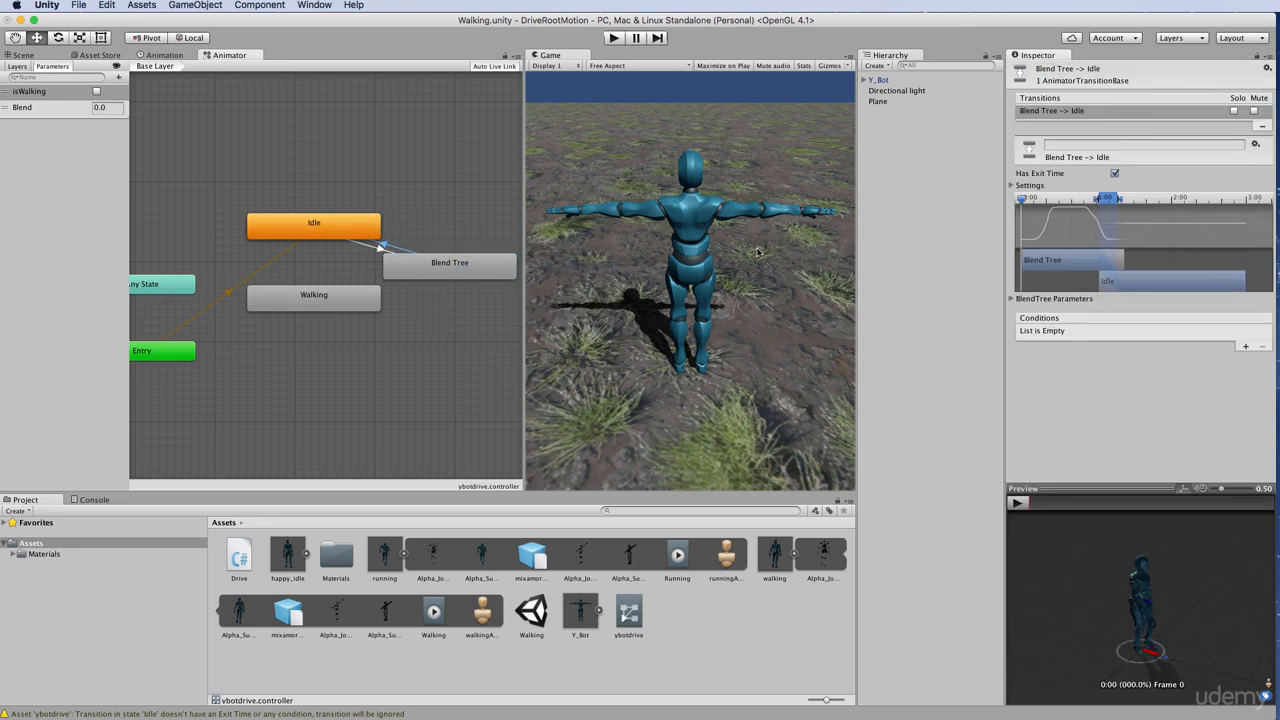
Add the condition isWalking false to the Blend Tree to Idle transition and turn off its Has Exit Time option
{"action": "left_click", "coordinate": [1245, 346]}
{"action": "left_click", "coordinate": [1192, 333]}
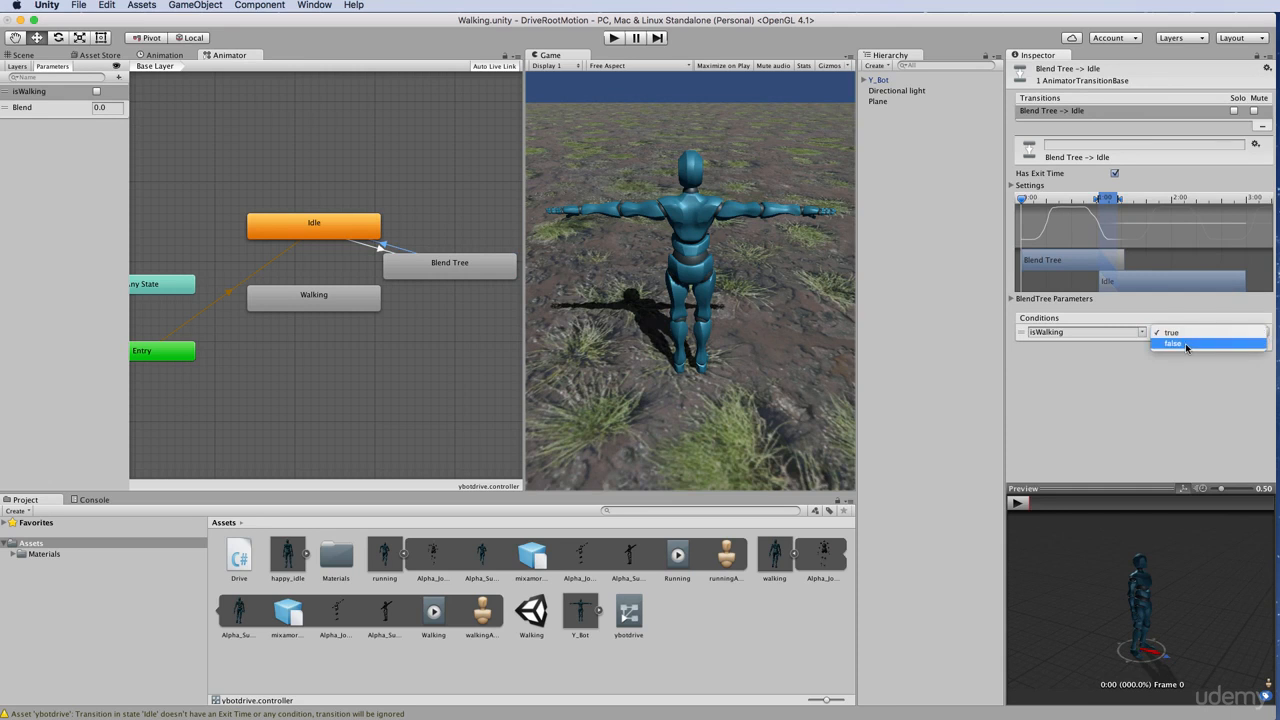
{"action": "left_click", "coordinate": [1186, 345]}
{"action": "left_click", "coordinate": [1115, 173]}
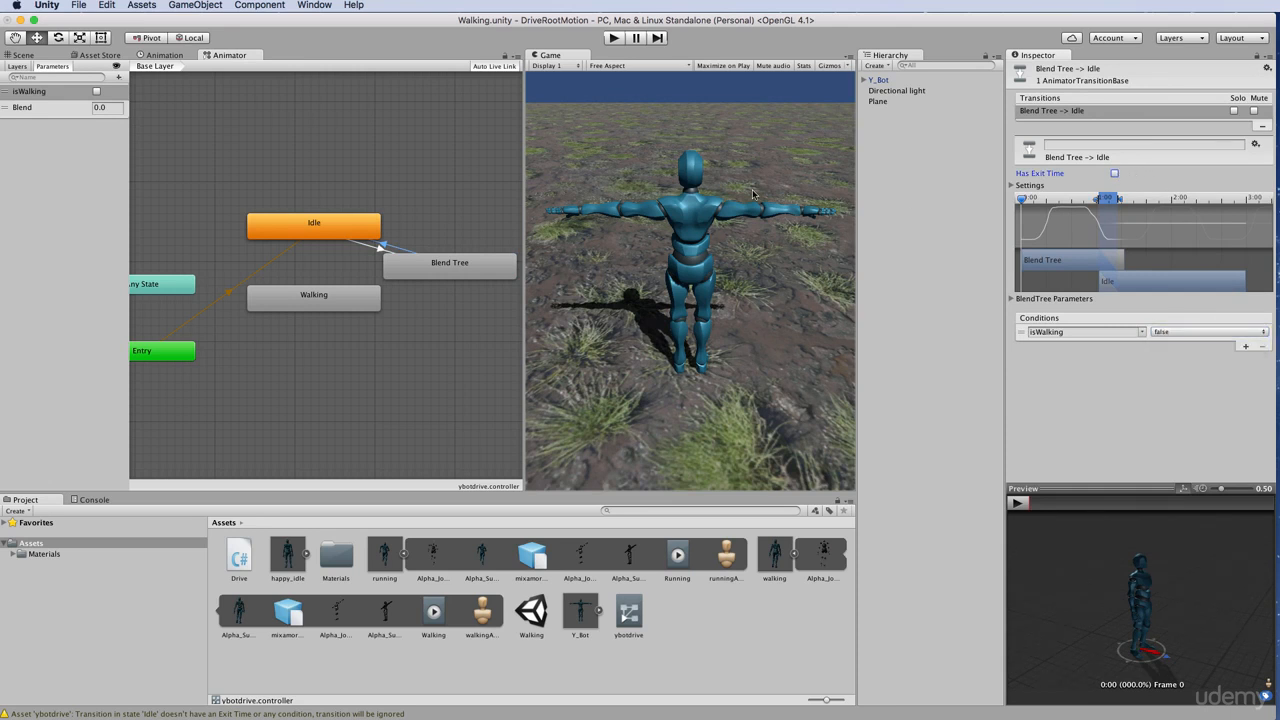
Move the Walking state down out of the way and place the Blend Tree state directly beneath Idle
{"action": "left_click", "coordinate": [403, 235]}
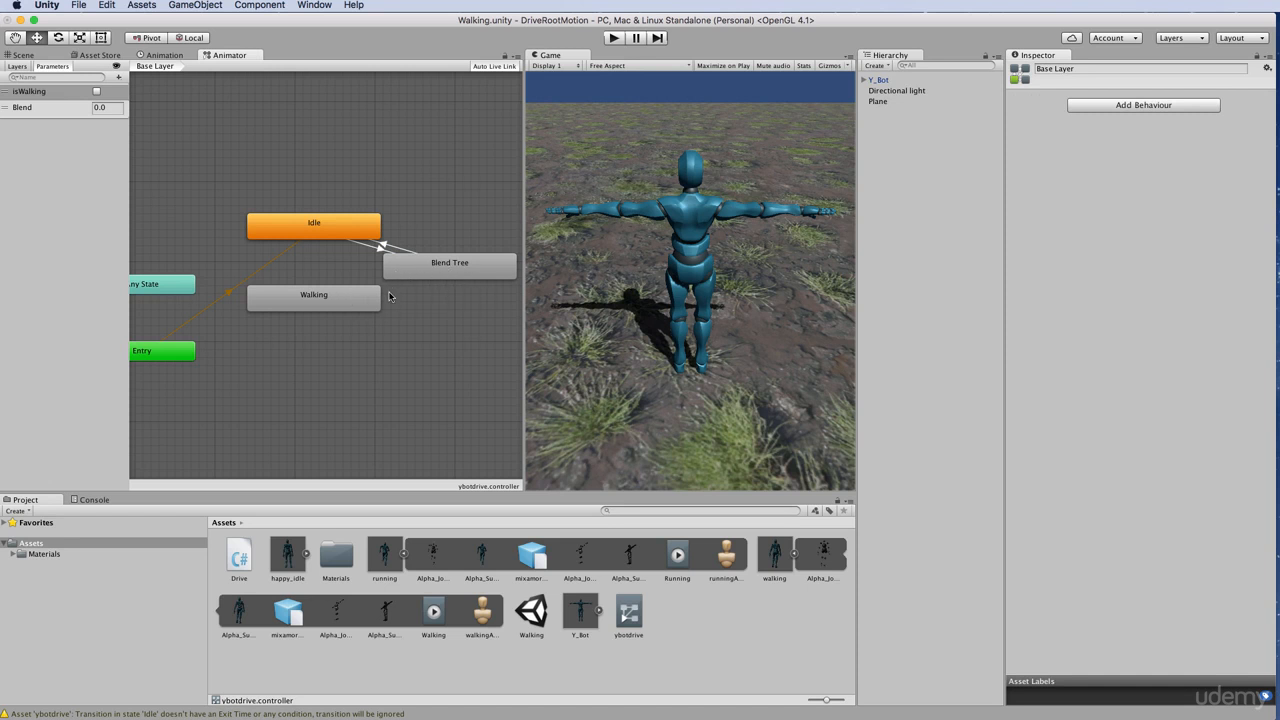
{"action": "left_click_drag", "start_coordinate": [334, 299], "coordinate": [343, 395]}
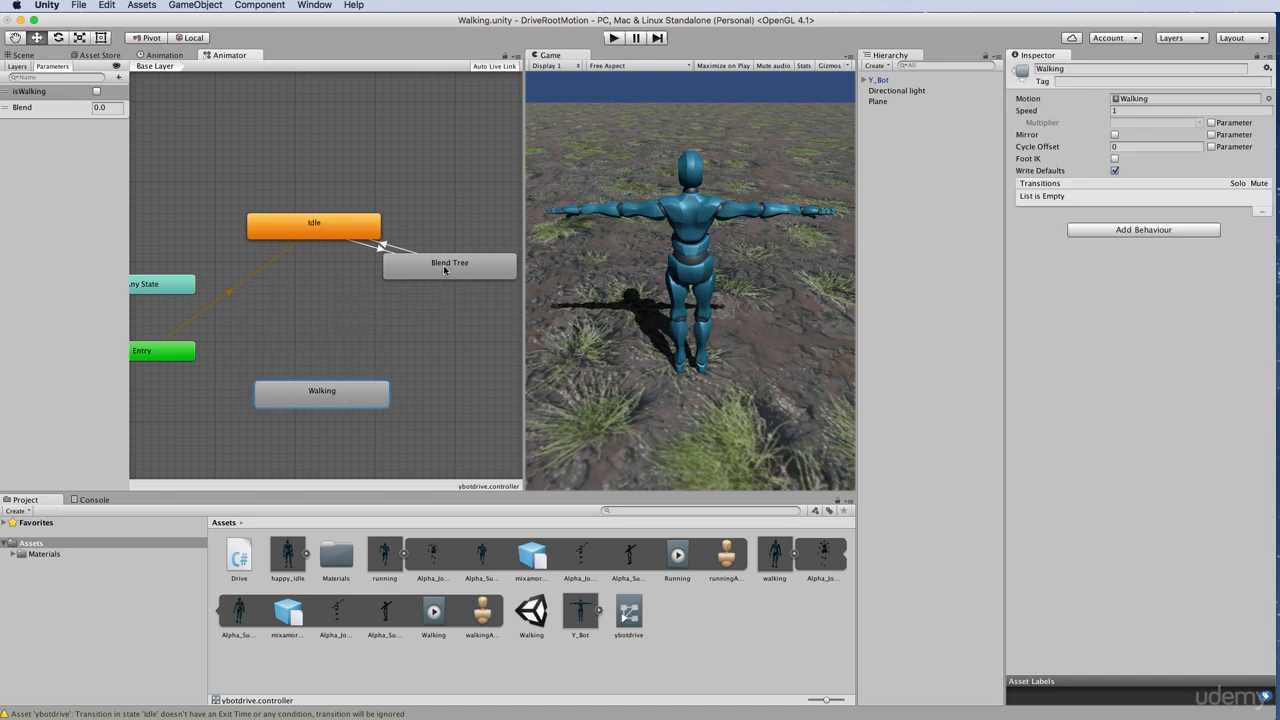
{"action": "left_click_drag", "start_coordinate": [445, 270], "coordinate": [317, 295]}
{"action": "left_click", "coordinate": [273, 303]}
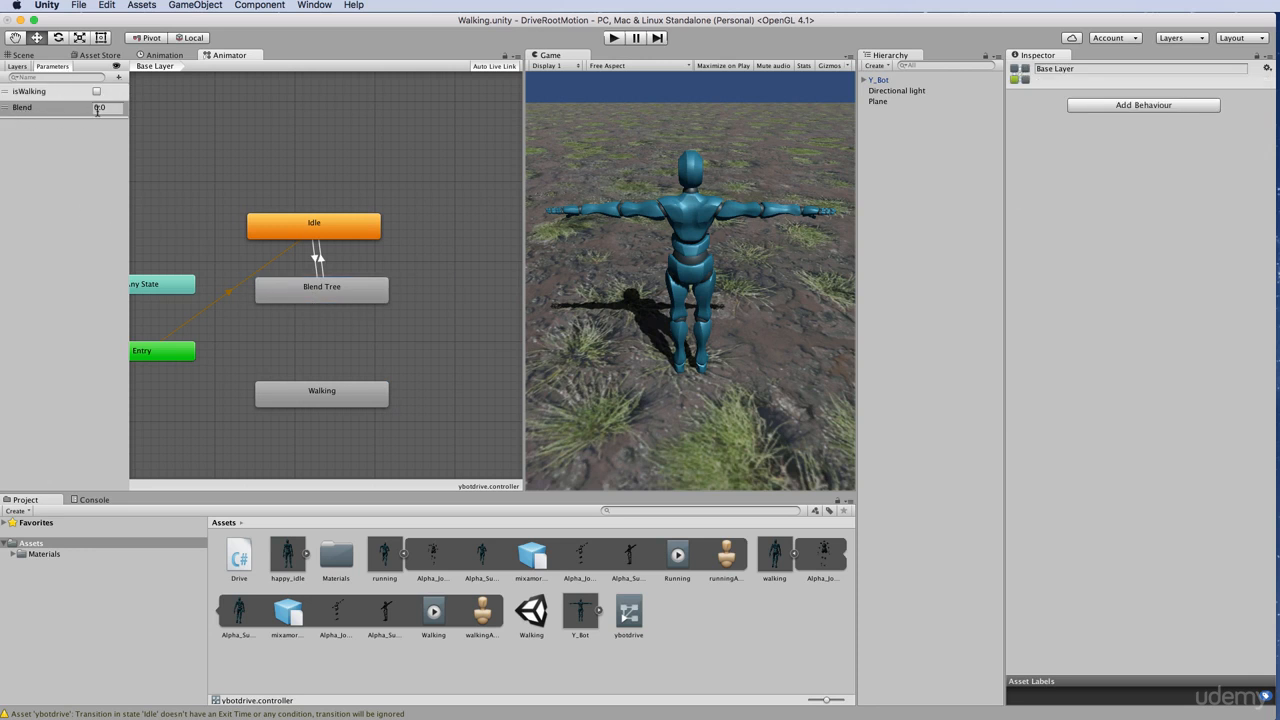
Rename the Blend parameter of the animator controller to Speed
{"action": "left_click", "coordinate": [23, 109]}
{"action": "double_click", "coordinate": [24, 109]}
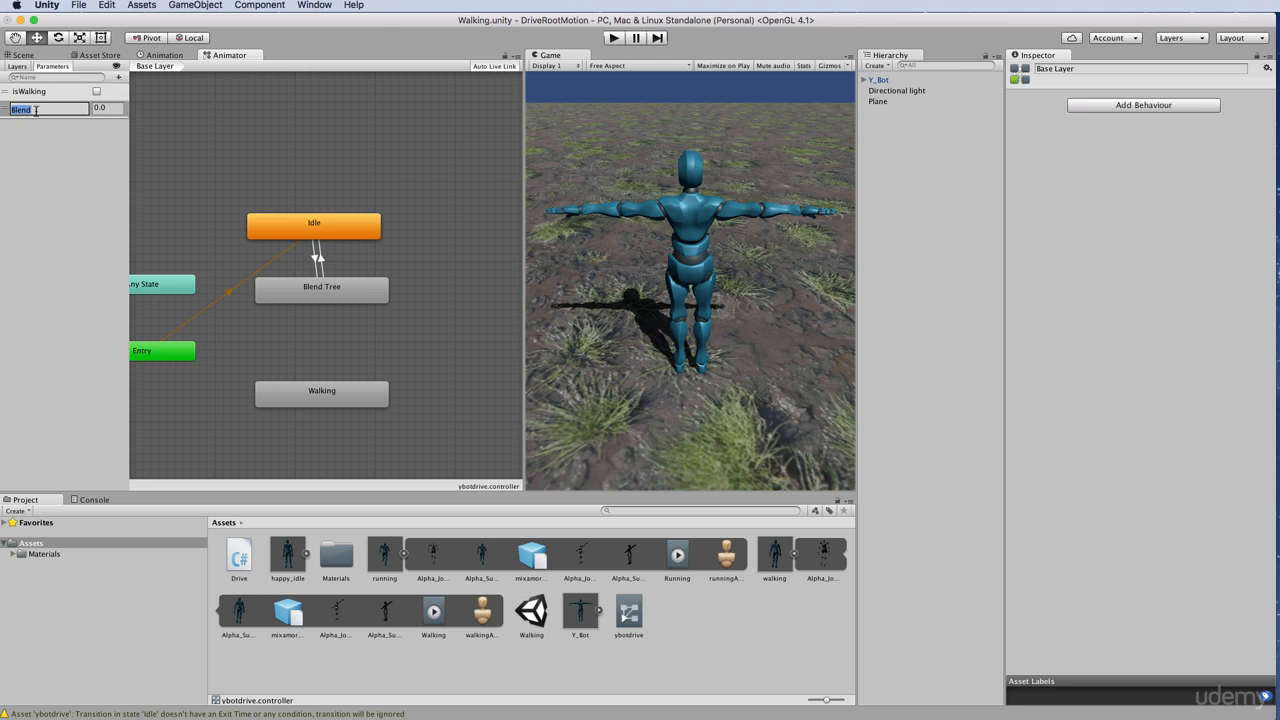
{"action": "type", "text": "Speed"}
{"action": "key", "text": "Return"}
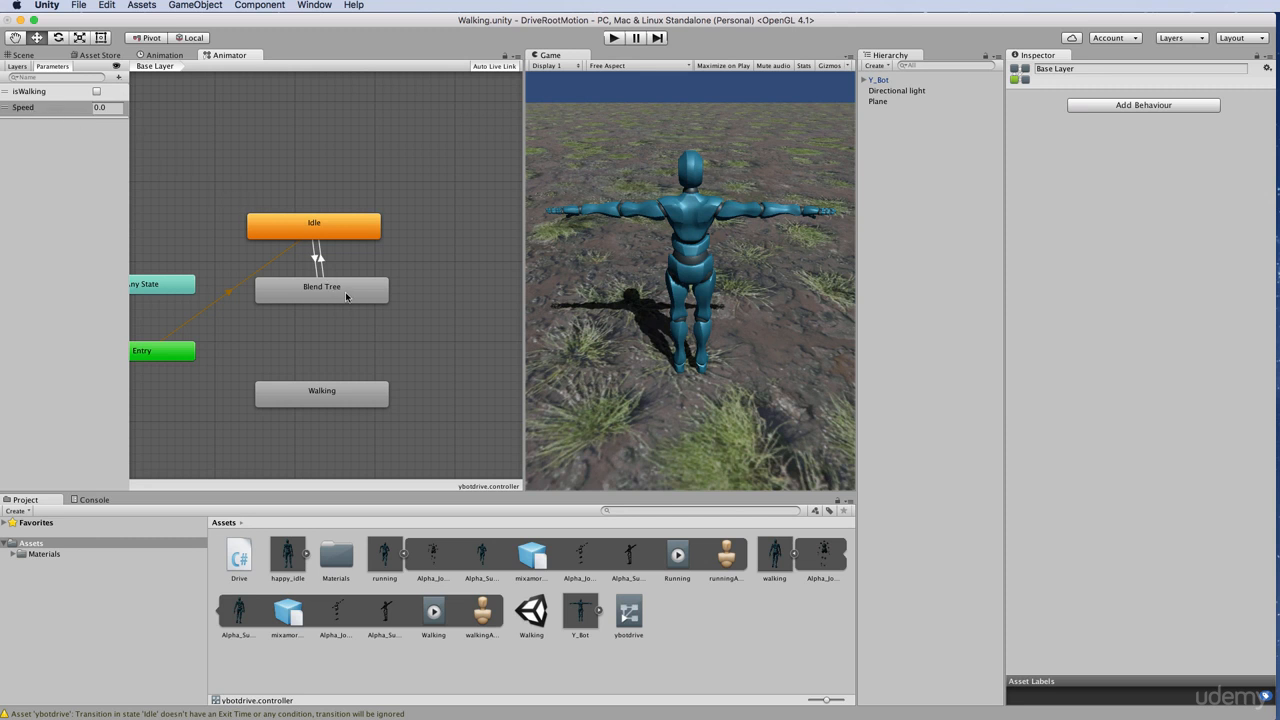
Inside the blend tree, turn off Automate Thresholds and set the Running motion's threshold to 20
{"action": "double_click", "coordinate": [333, 299]}
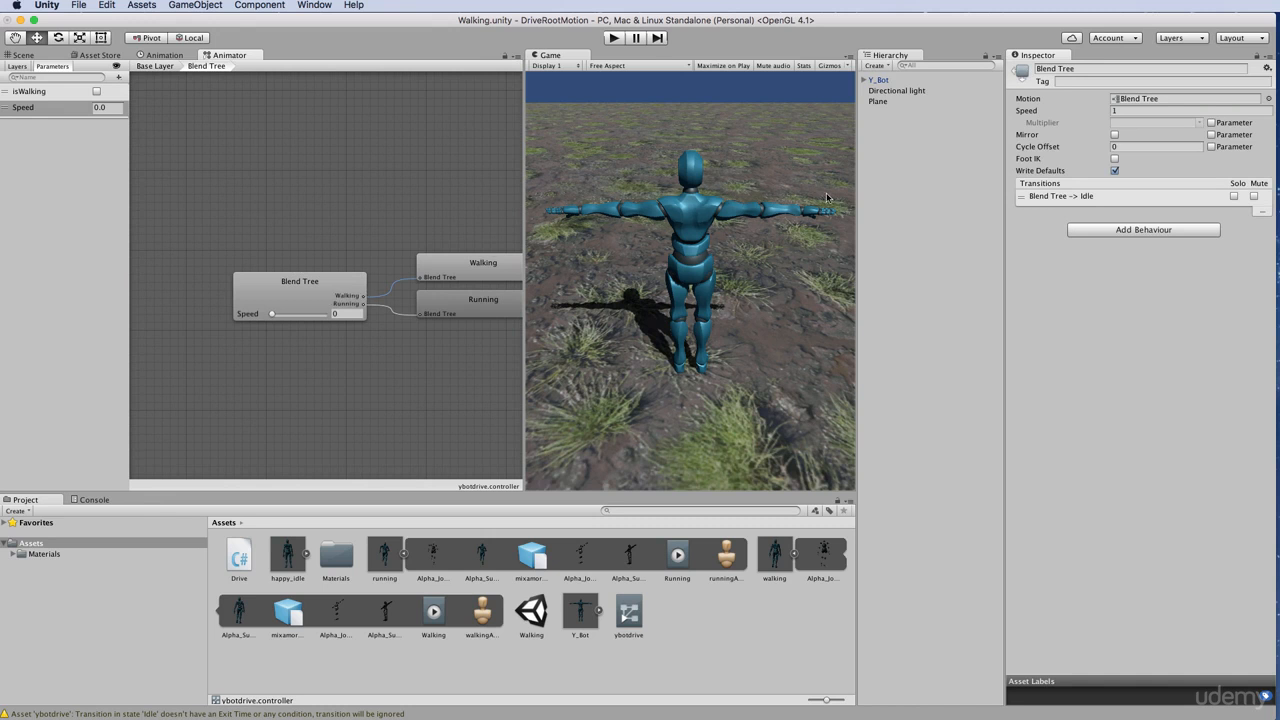
{"action": "left_click", "coordinate": [340, 284]}
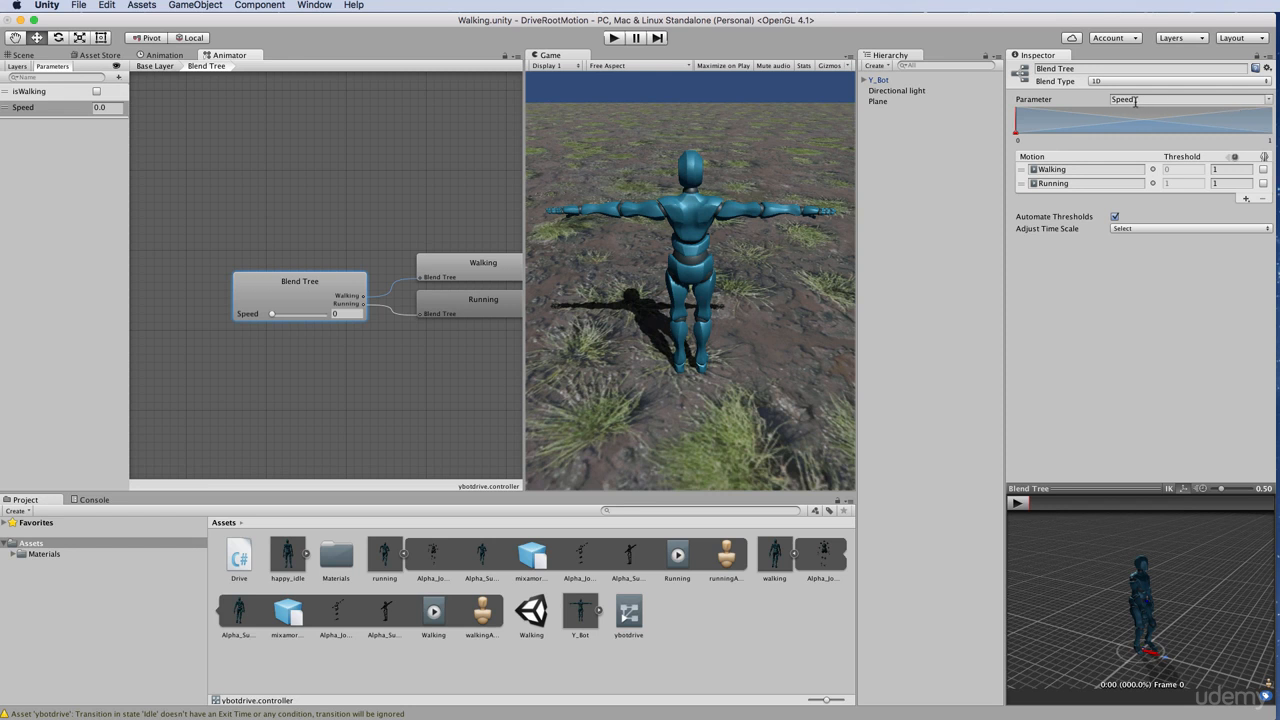
{"action": "left_click_drag", "start_coordinate": [1136, 100], "coordinate": [1112, 102]}
{"action": "left_click", "coordinate": [1115, 216]}
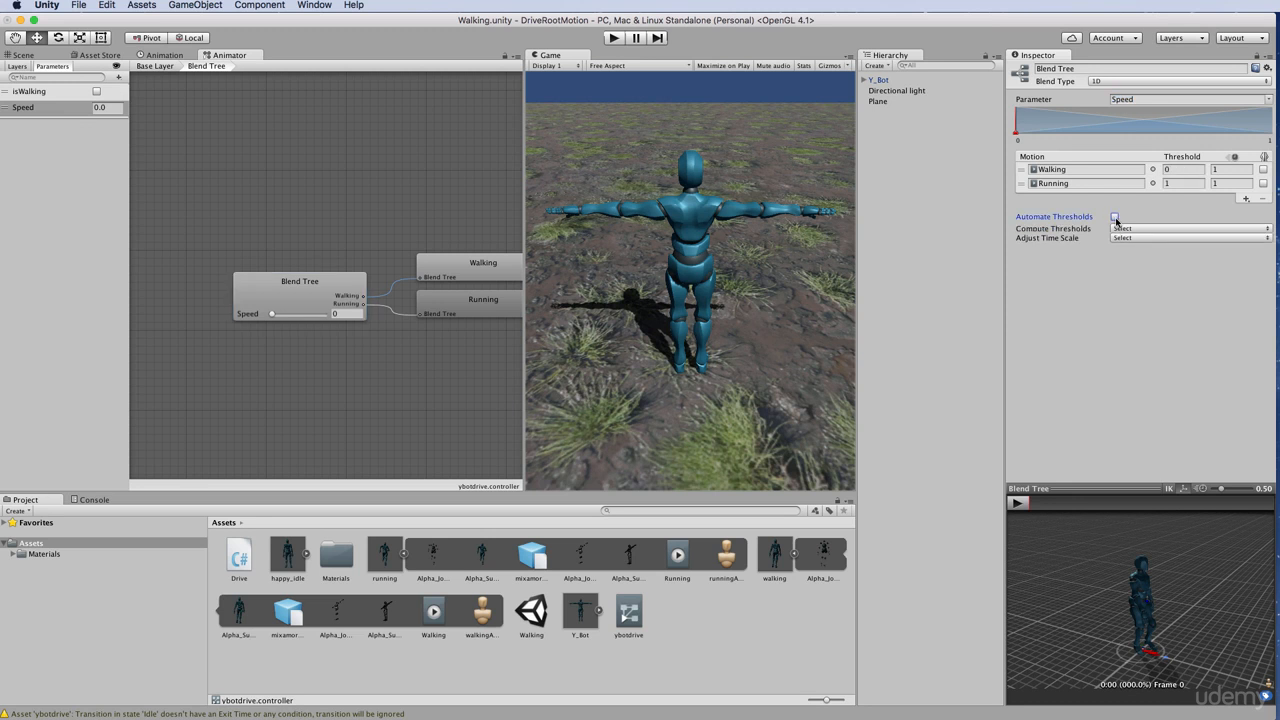
{"action": "left_click", "coordinate": [1172, 168]}
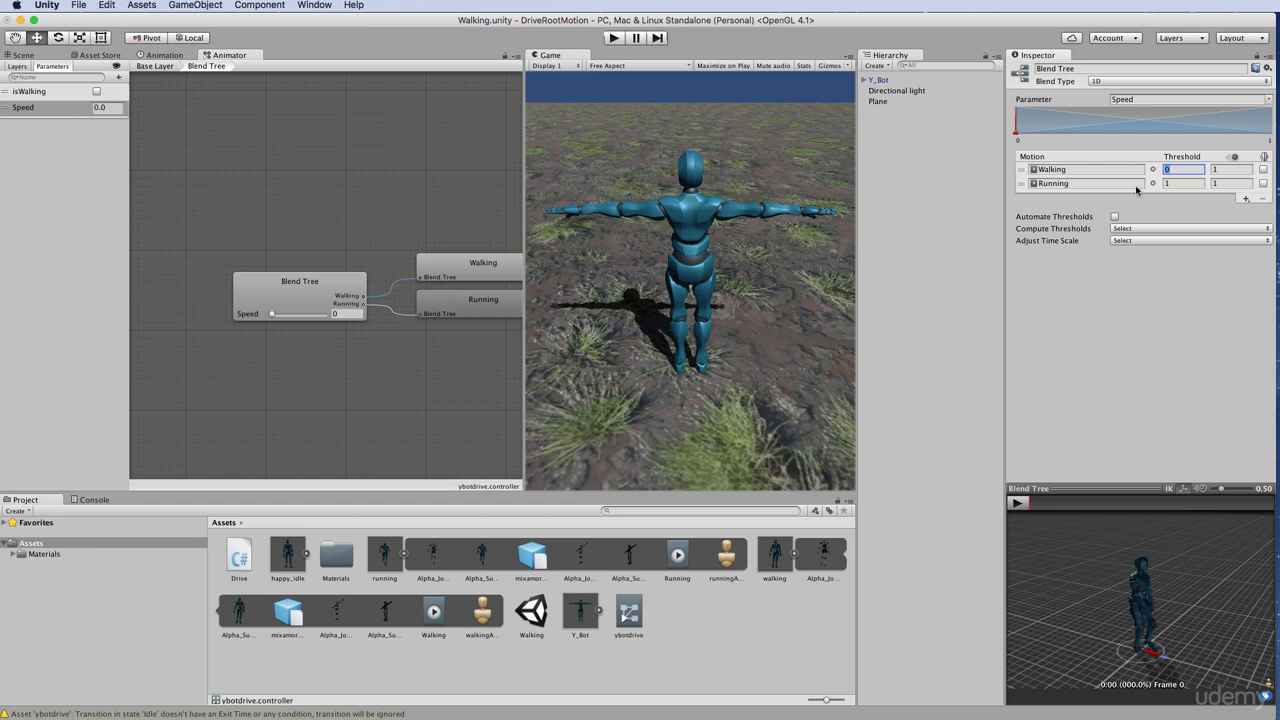
{"action": "left_click", "coordinate": [1163, 169]}
{"action": "left_click", "coordinate": [1183, 183]}
{"action": "type", "text": "20"}
{"action": "left_click", "coordinate": [1182, 170]}
{"action": "left_click", "coordinate": [1184, 186]}
On the Base Layer, try the Speed parameter as the Walking state's speed multiplier, turn it off again and return to the blend tree
{"action": "left_click", "coordinate": [166, 66]}
{"action": "left_click", "coordinate": [314, 234]}
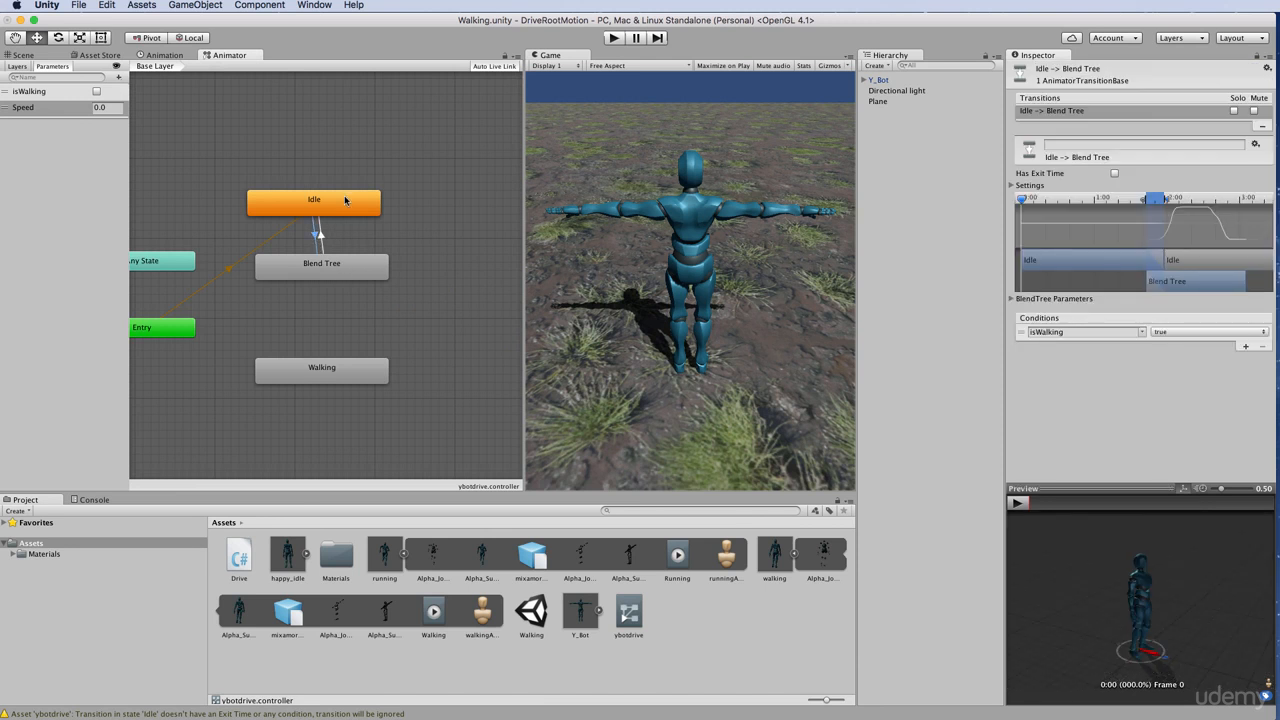
{"action": "left_click", "coordinate": [362, 378]}
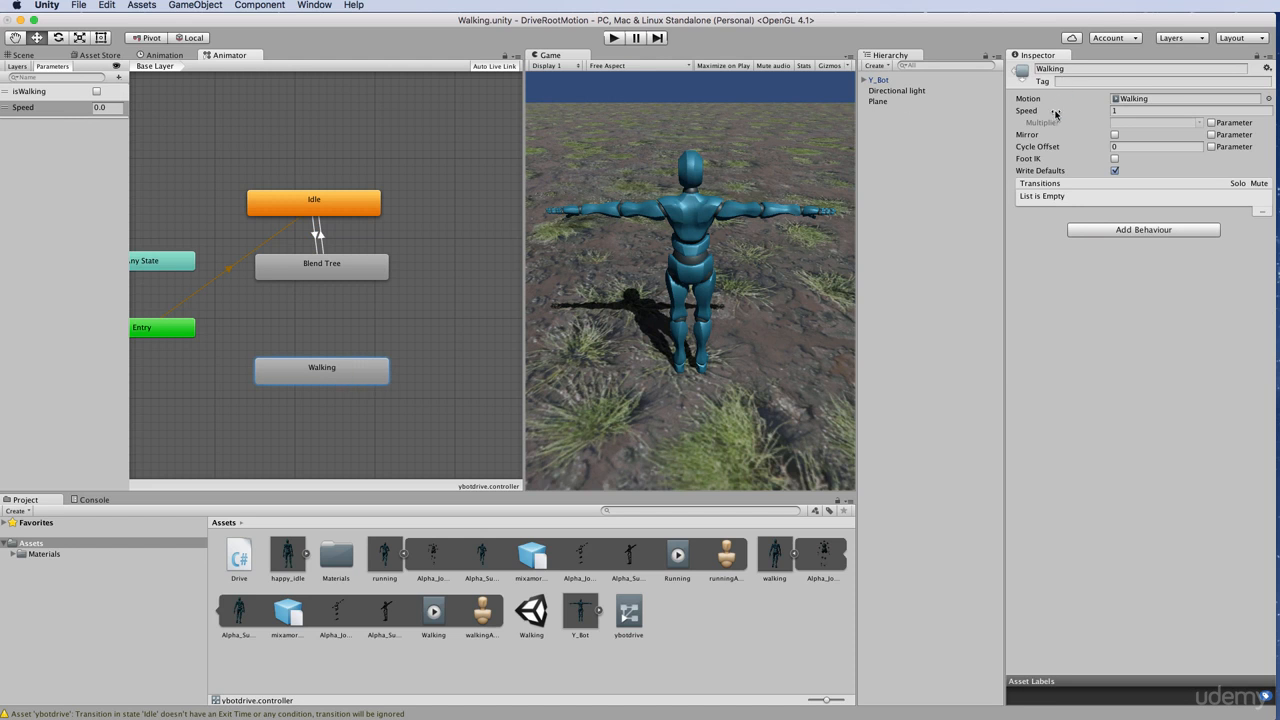
{"action": "left_click", "coordinate": [1211, 123]}
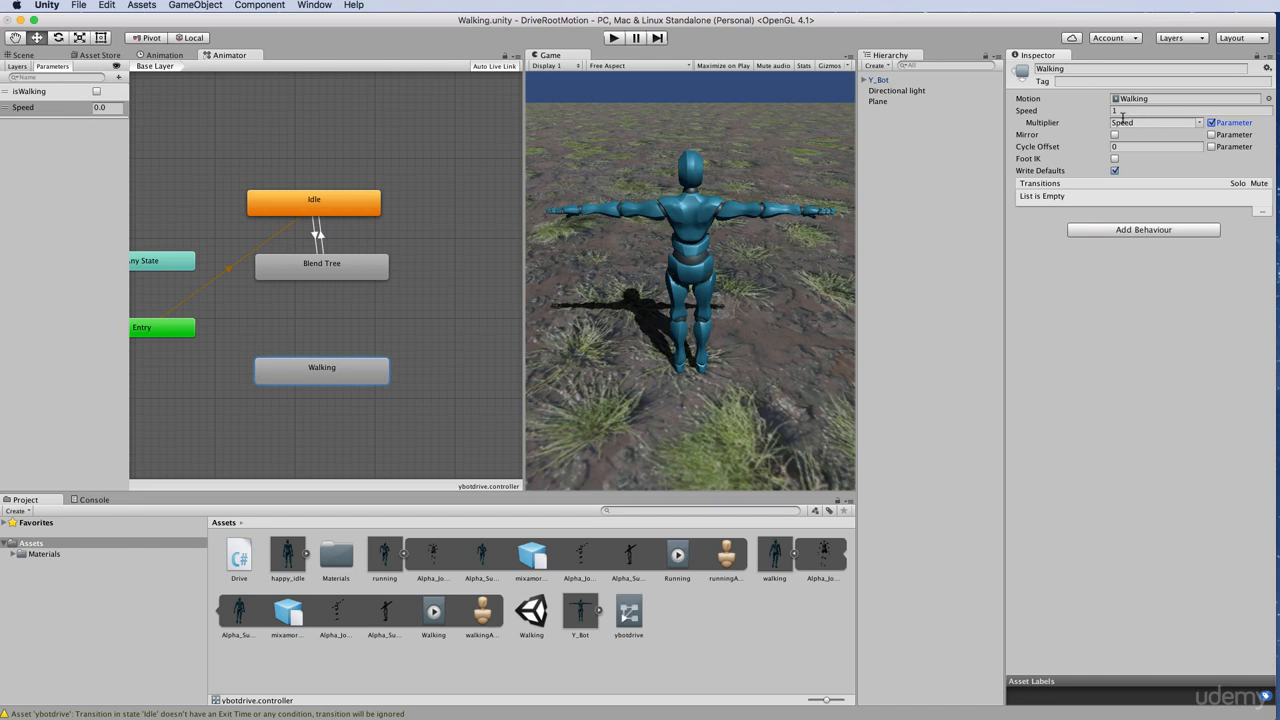
{"action": "left_click", "coordinate": [1211, 123]}
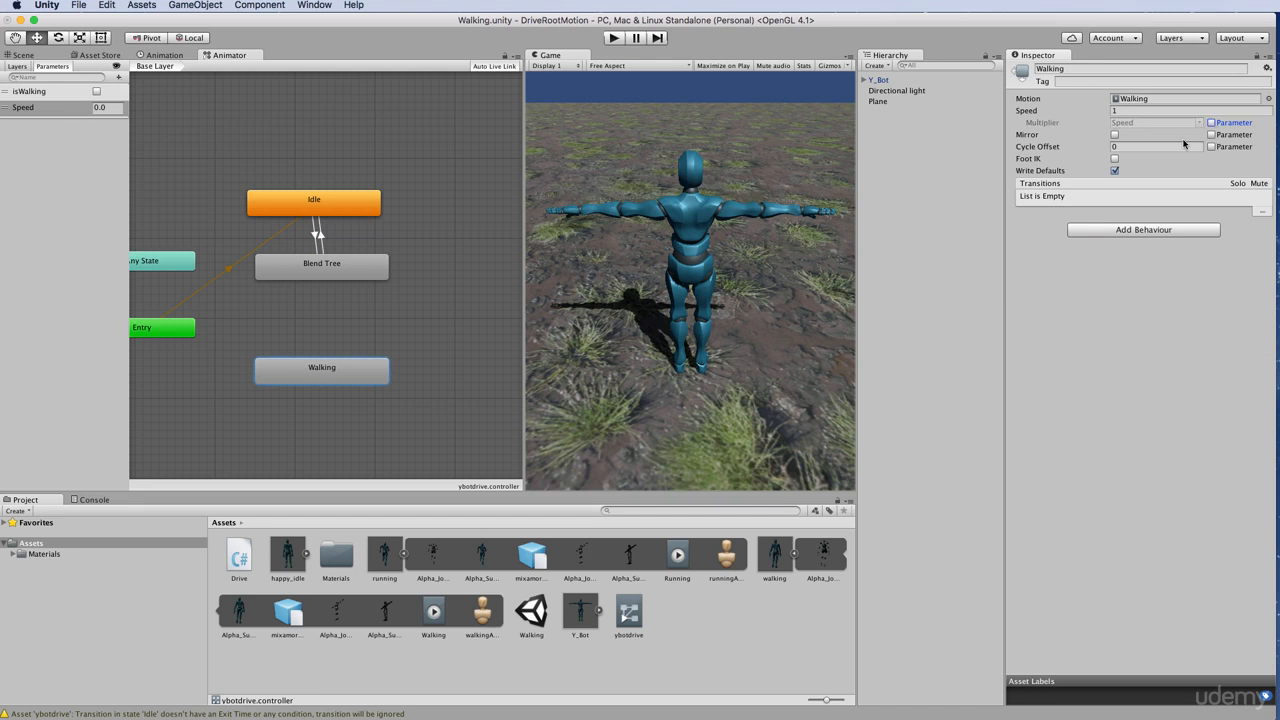
{"action": "double_click", "coordinate": [333, 271]}
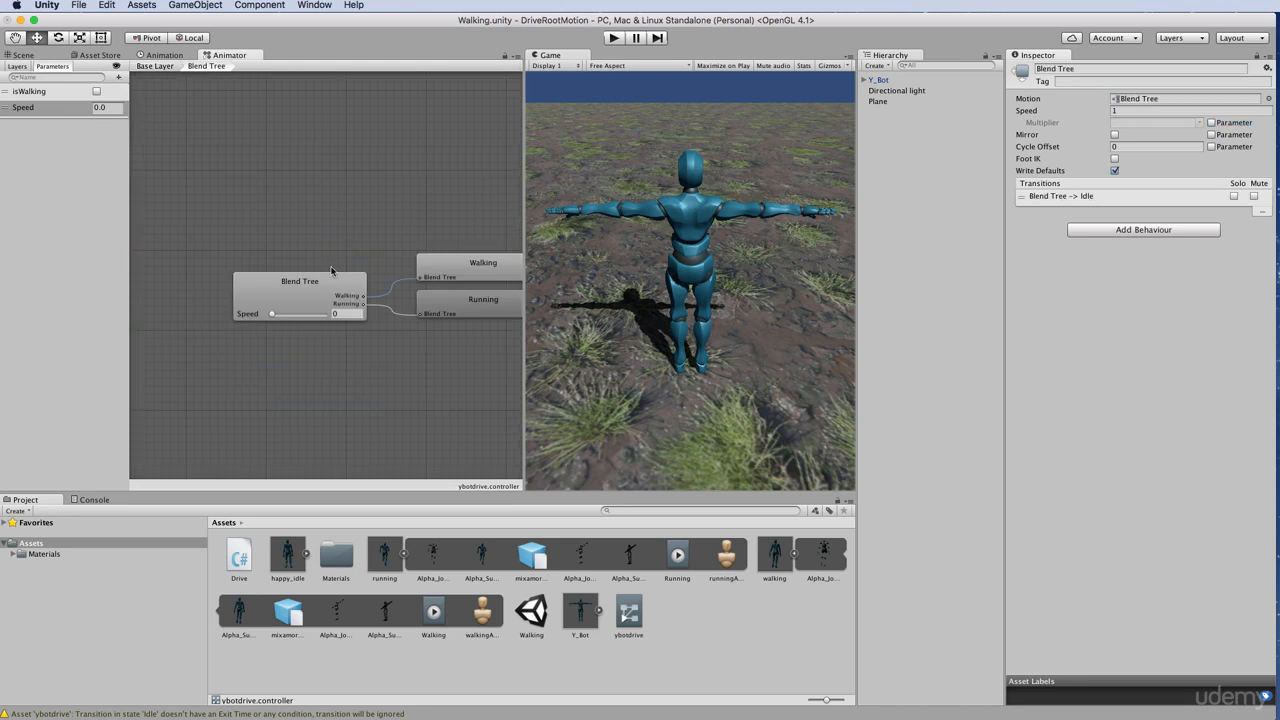
{"action": "left_click", "coordinate": [310, 296]}
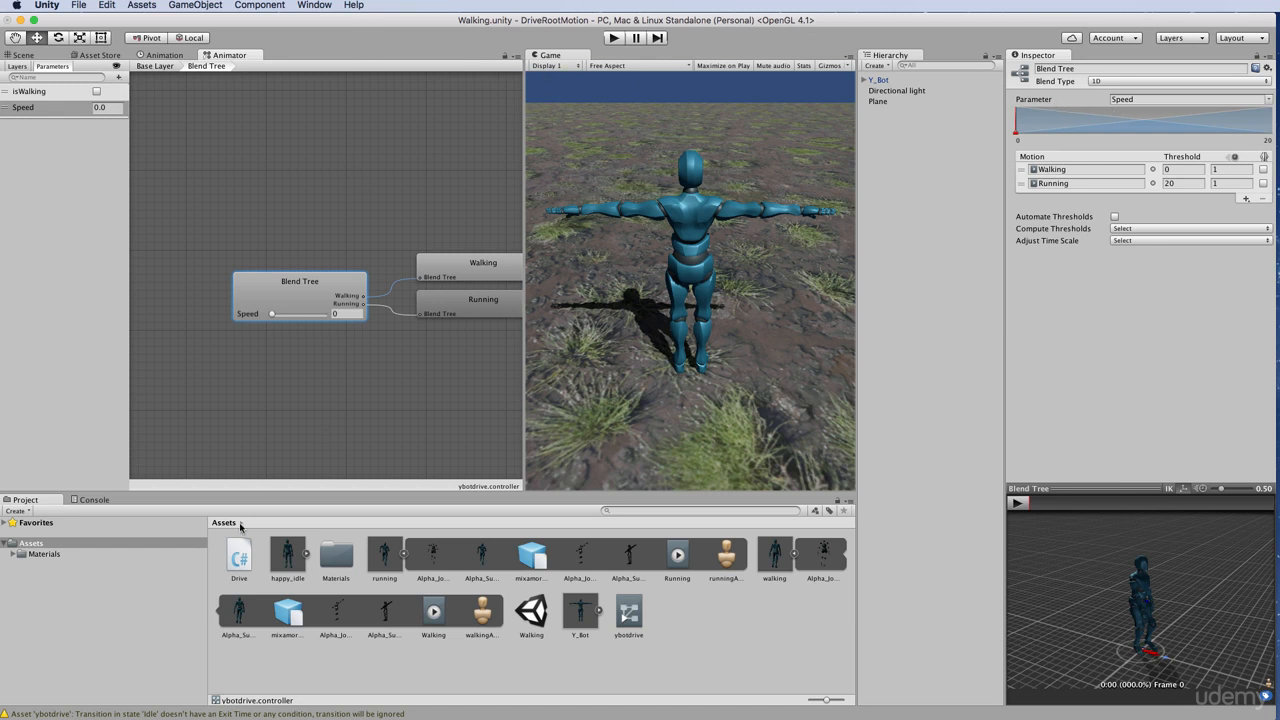
Open the Drive script in Sublime Text and examine how currentSpeed is declared and increased by translation
{"action": "double_click", "coordinate": [243, 558]}
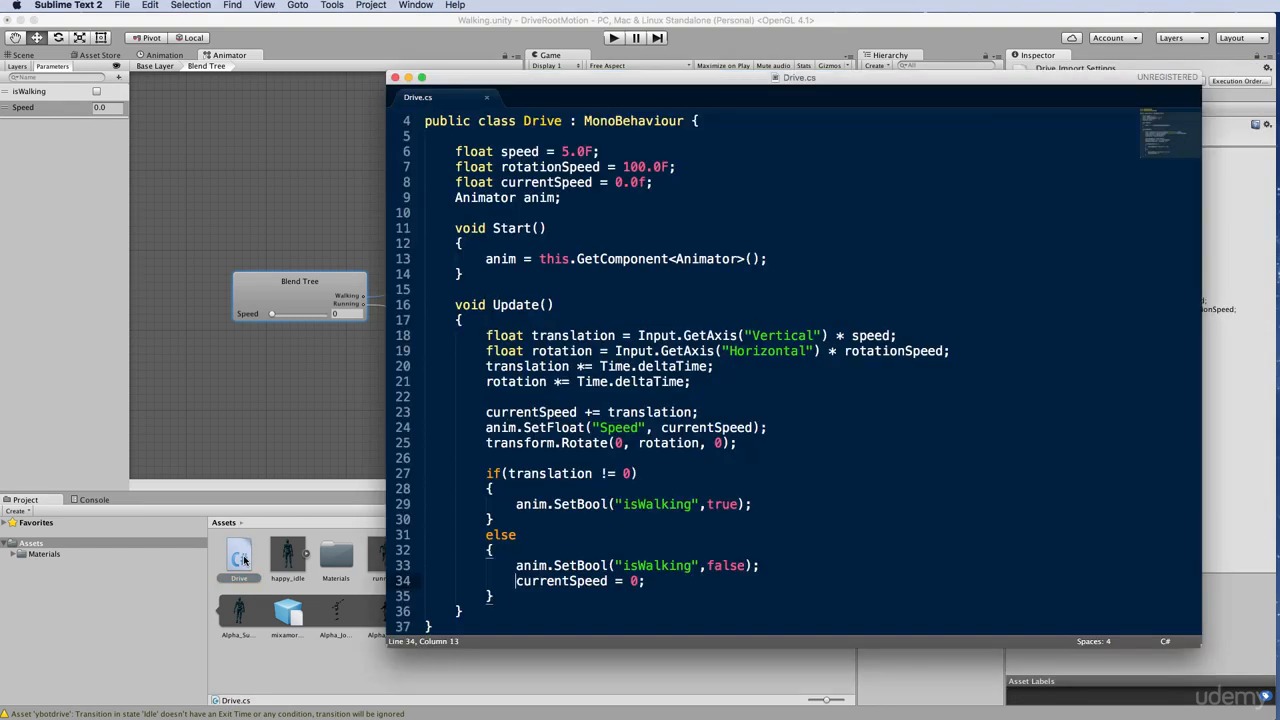
{"action": "left_click_drag", "start_coordinate": [584, 82], "coordinate": [439, 75]}
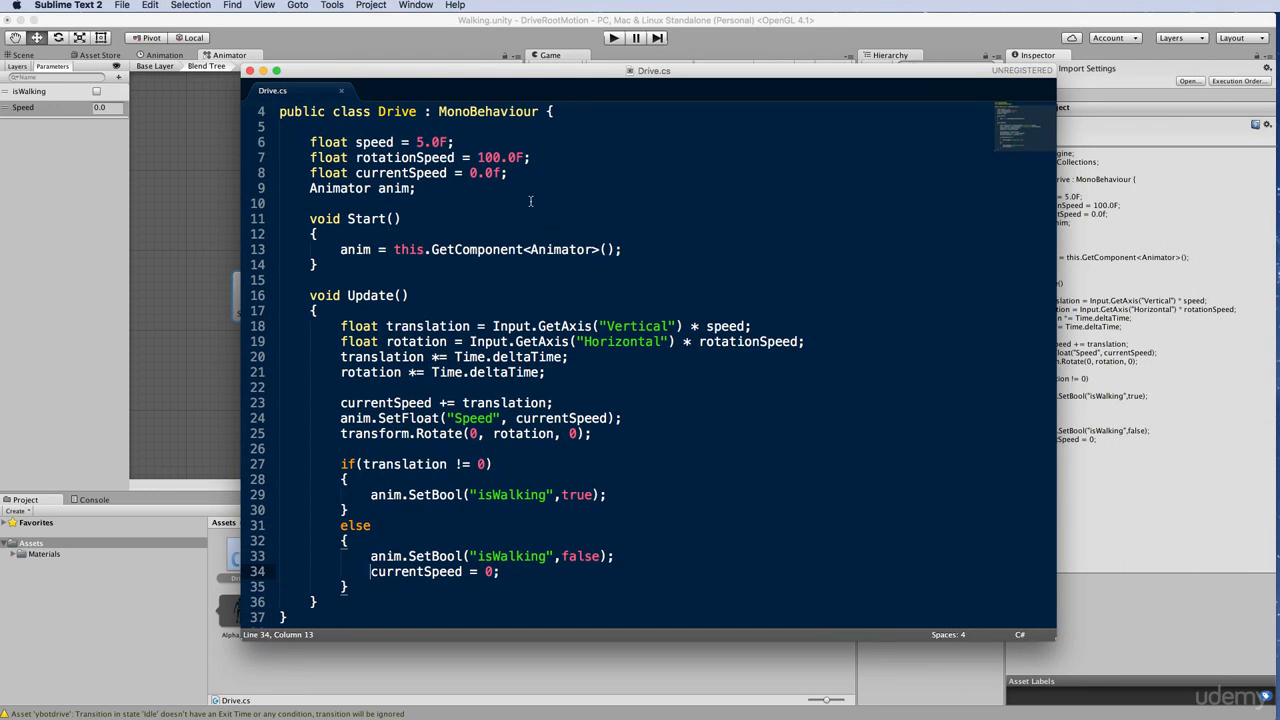
{"action": "left_click_drag", "start_coordinate": [518, 173], "coordinate": [310, 173]}
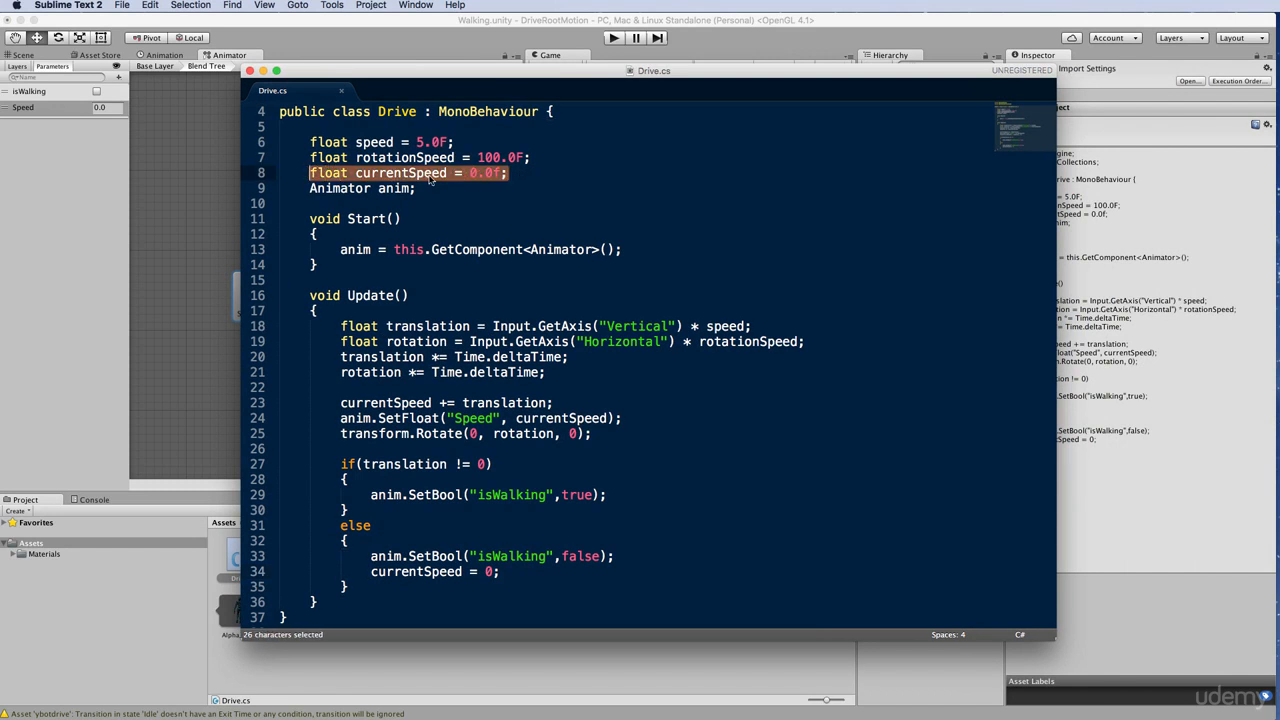
{"action": "left_click", "coordinate": [515, 177]}
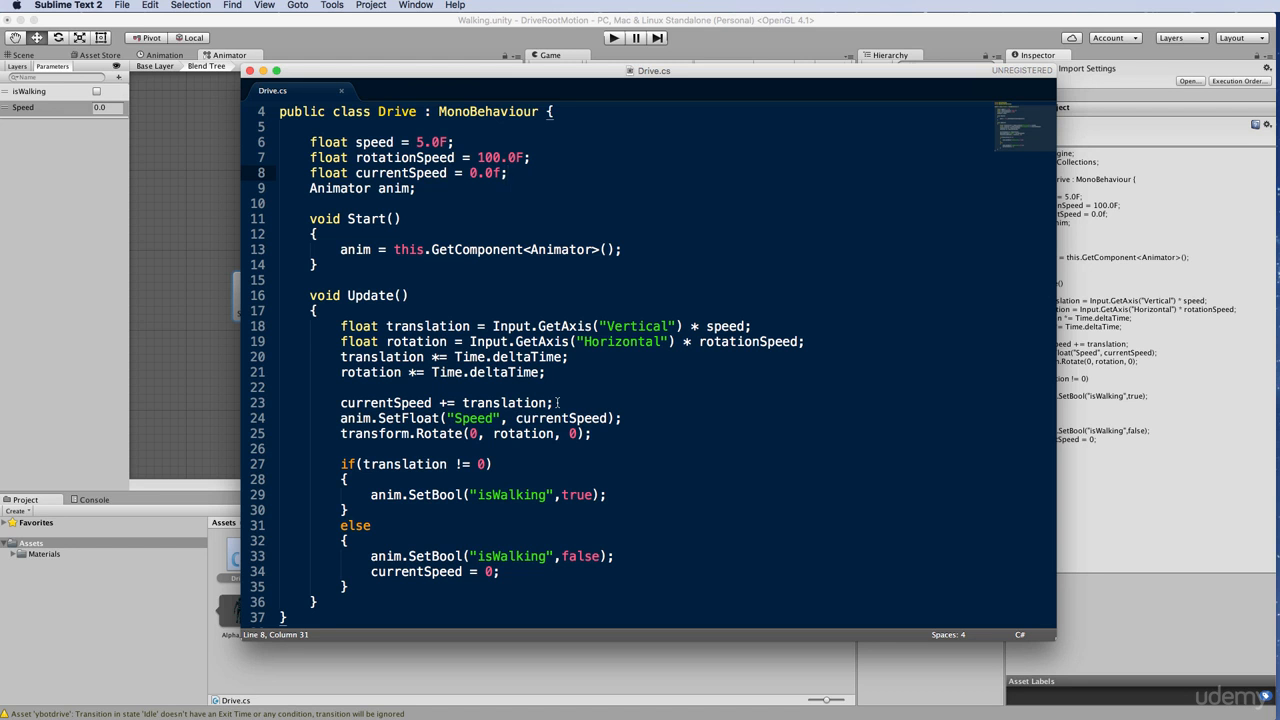
{"action": "left_click_drag", "start_coordinate": [561, 402], "coordinate": [461, 403]}
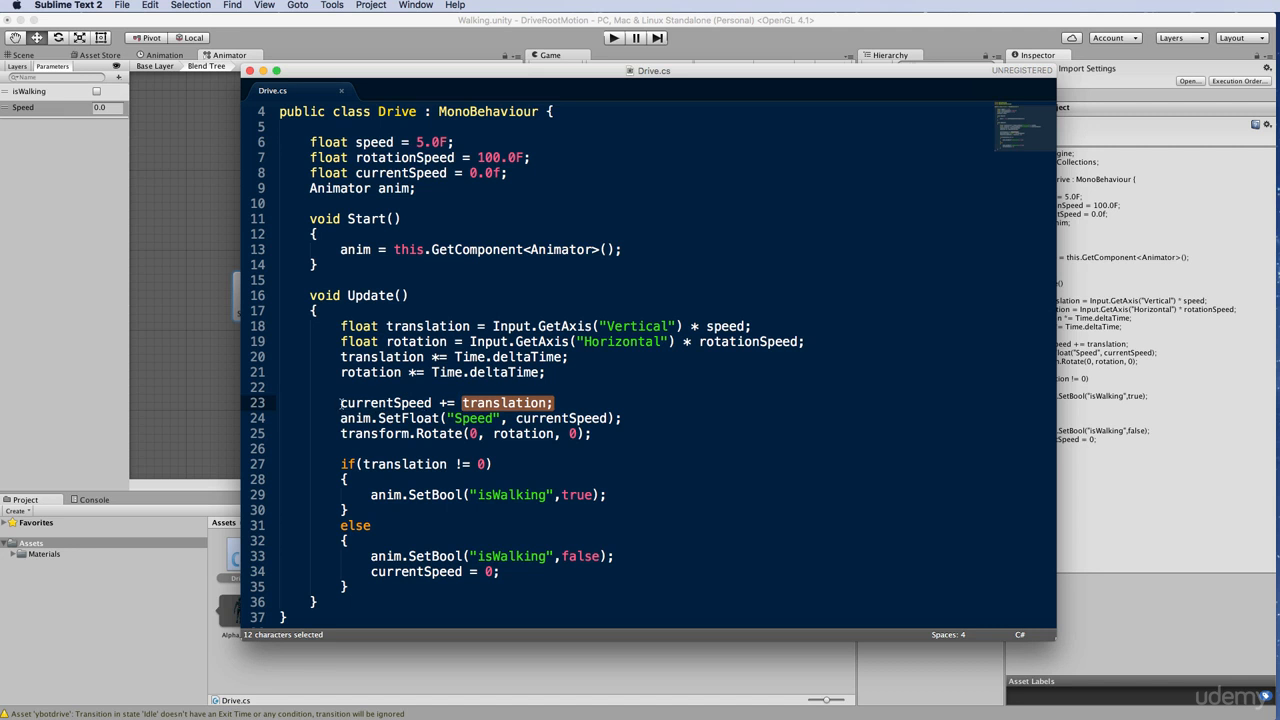
{"action": "left_click_drag", "start_coordinate": [341, 403], "coordinate": [434, 403]}
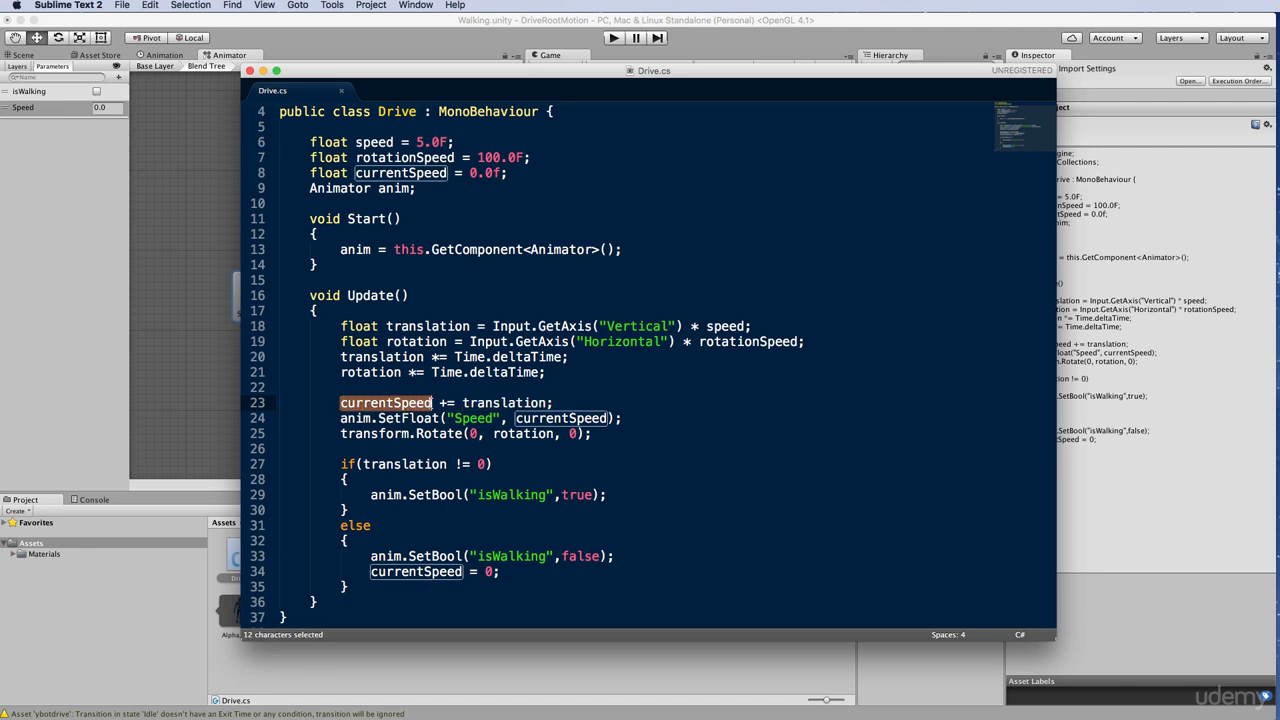
{"action": "left_click", "coordinate": [441, 388]}
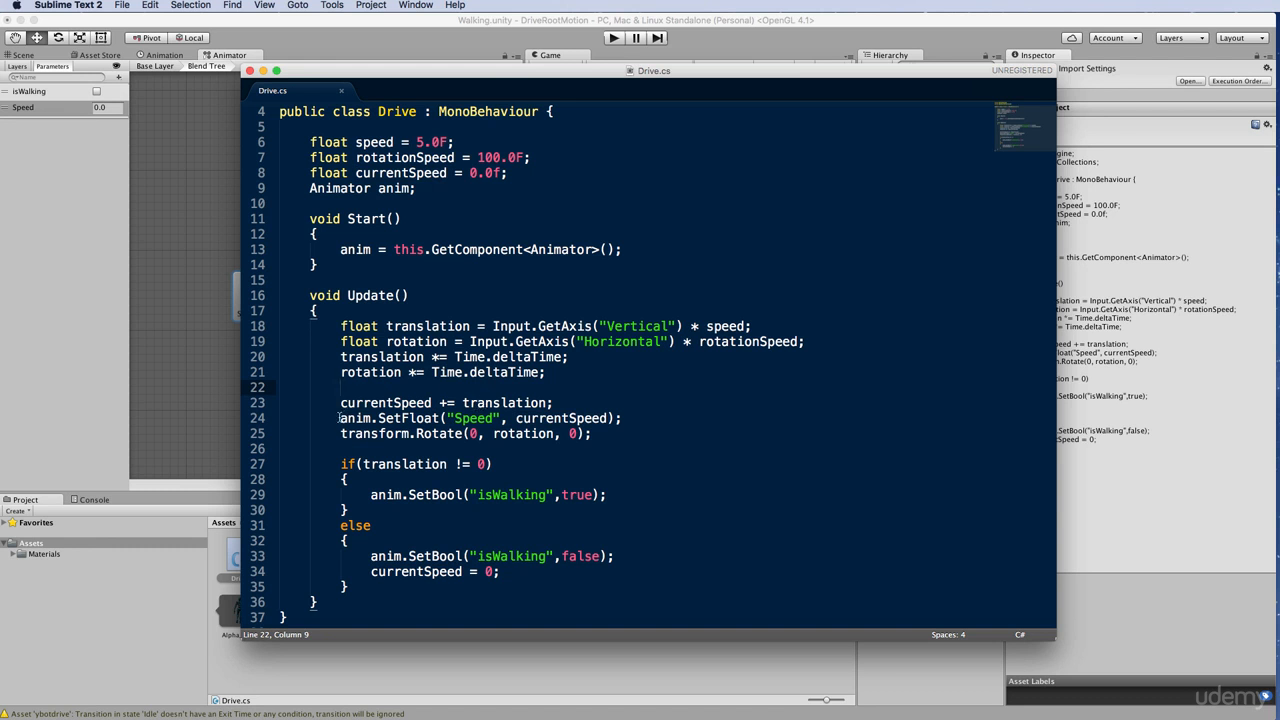
Examine how the Drive script passes currentSpeed to the animator's Speed parameter and resets it in the else branch
{"action": "left_click_drag", "start_coordinate": [340, 418], "coordinate": [501, 418]}
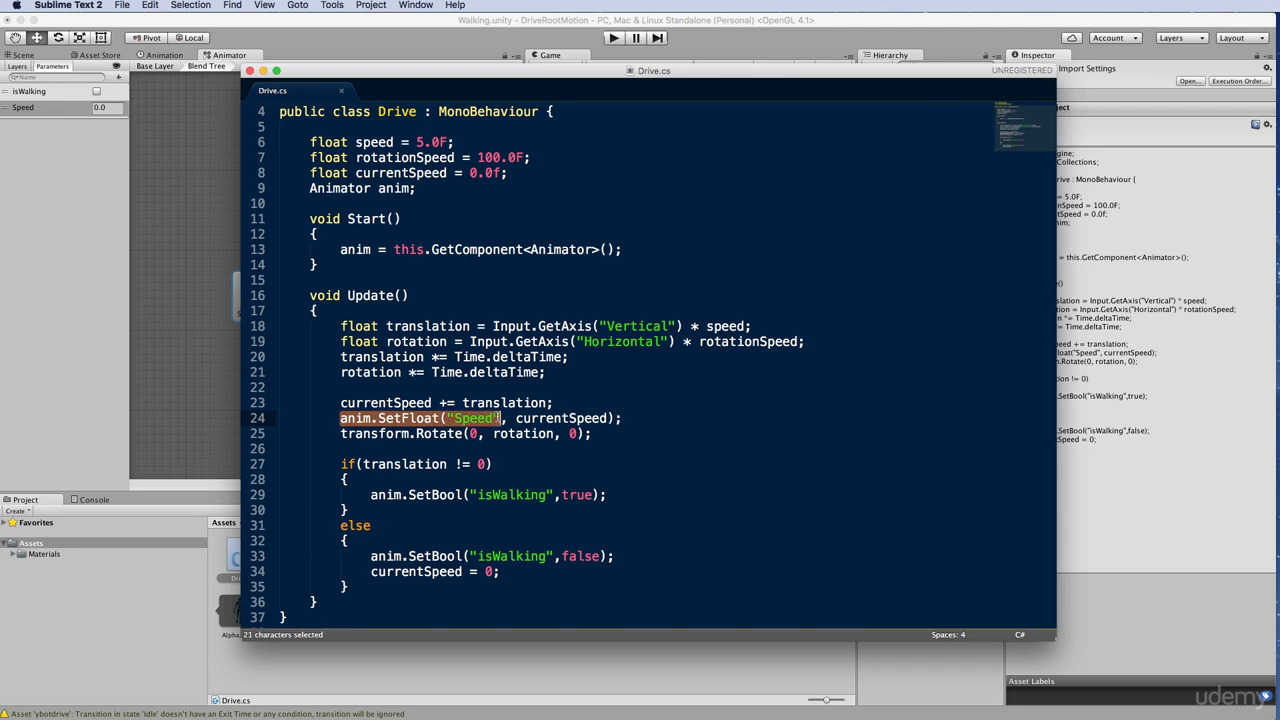
{"action": "left_click", "coordinate": [515, 418]}
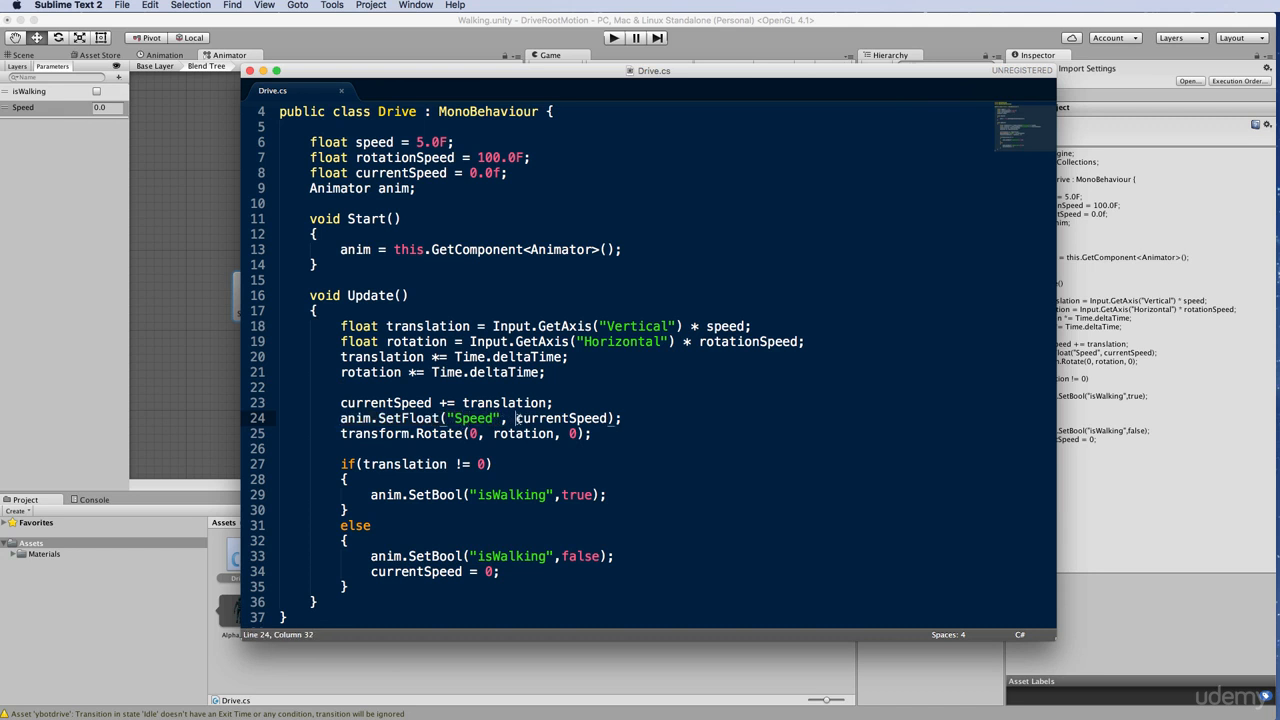
{"action": "left_click_drag", "start_coordinate": [515, 418], "coordinate": [607, 418]}
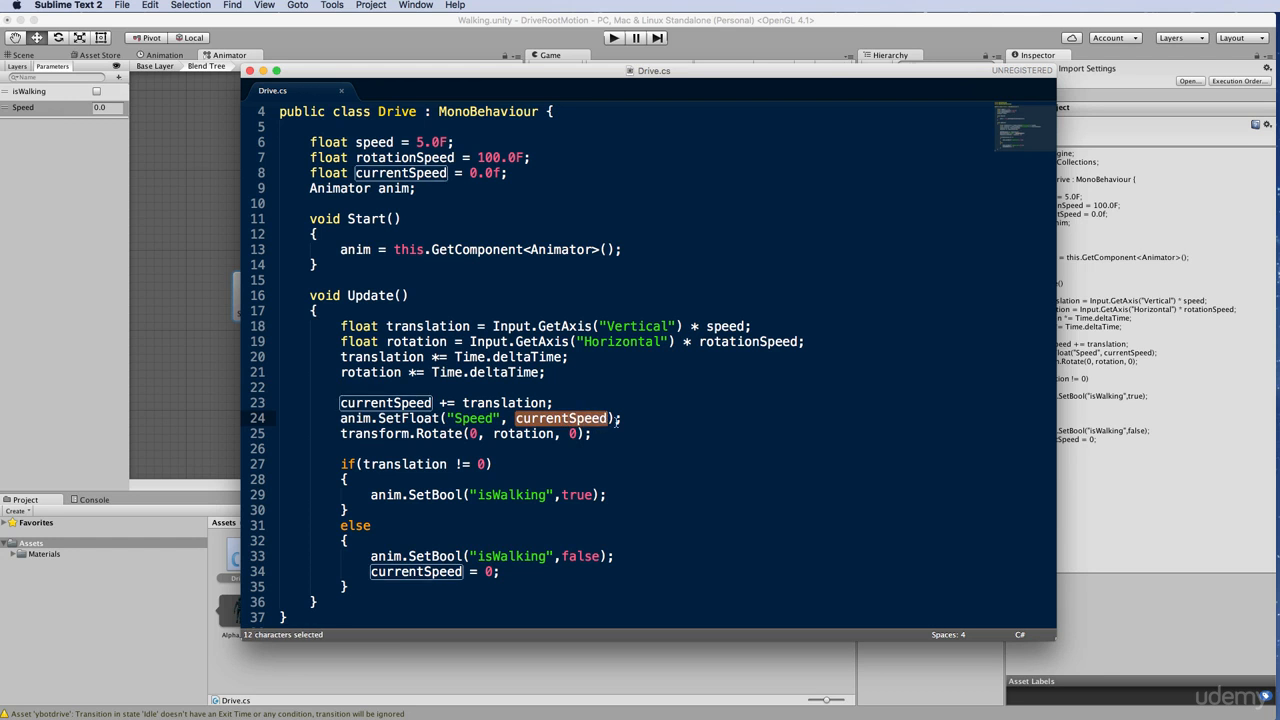
{"action": "scroll", "coordinate": [480, 390], "scroll_direction": "up", "scroll_amount": 1}
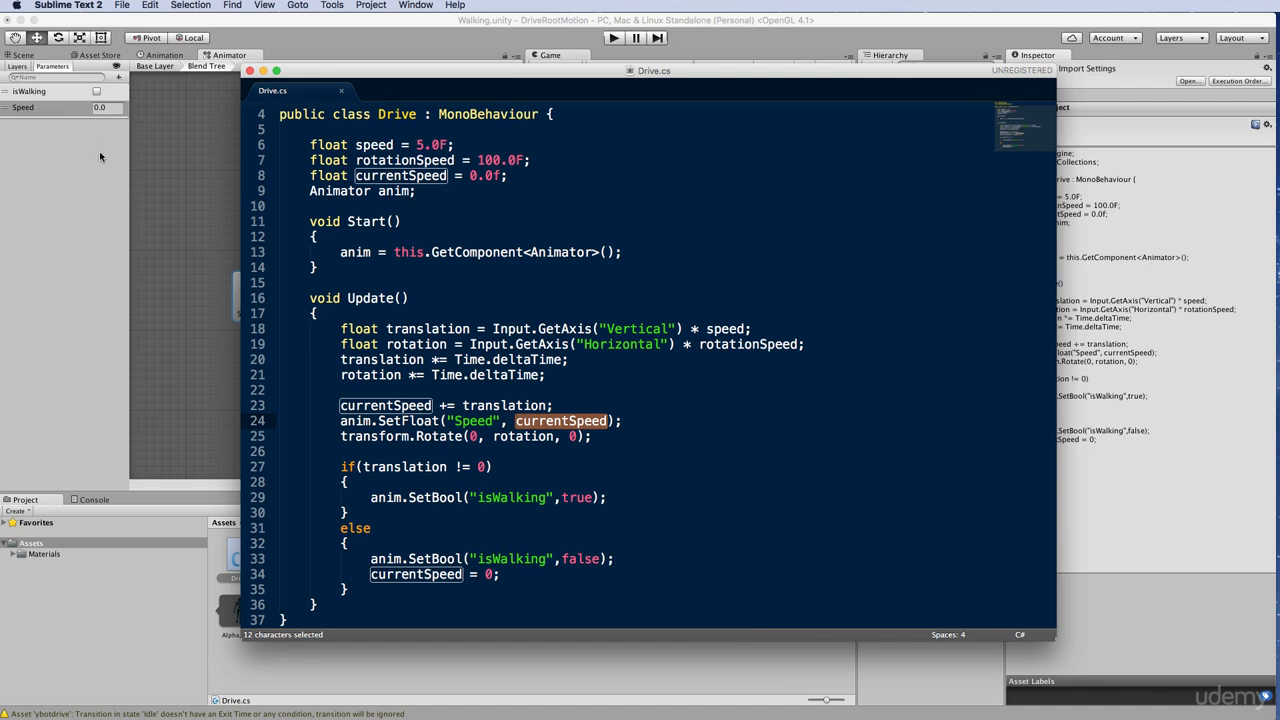
{"action": "left_click", "coordinate": [620, 457]}
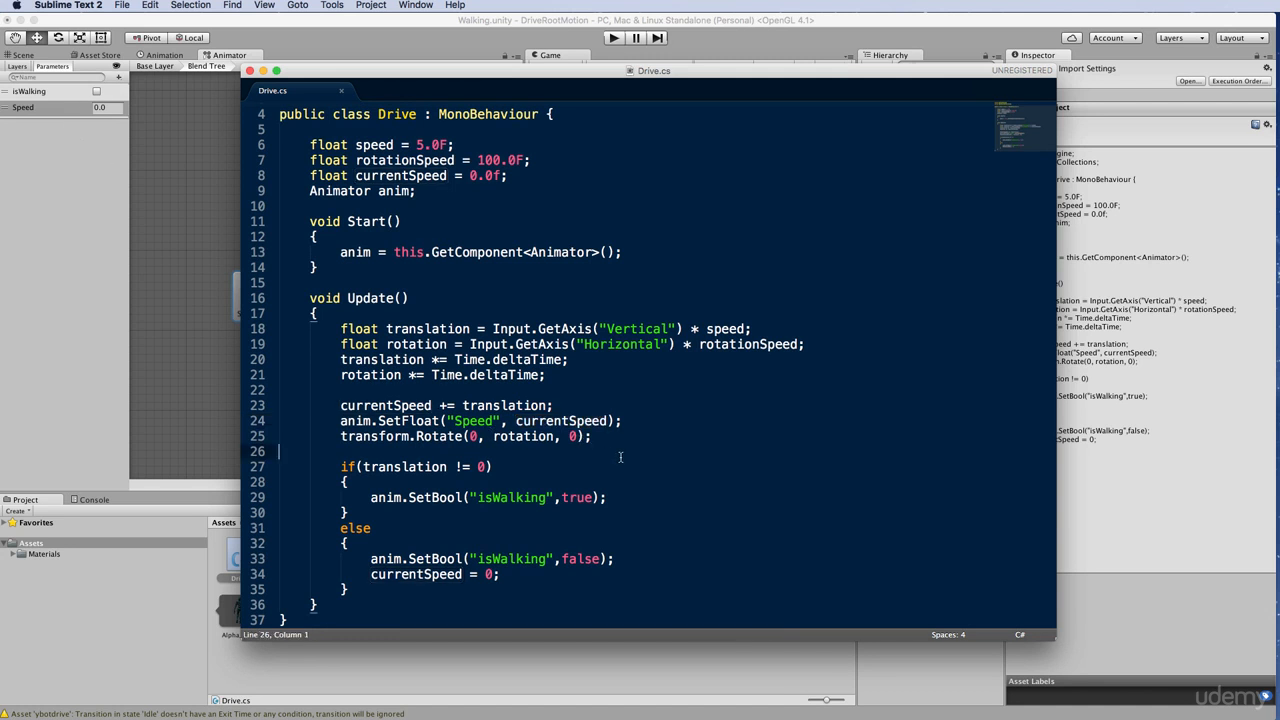
{"action": "scroll", "coordinate": [620, 457], "scroll_direction": "down", "scroll_amount": 1}
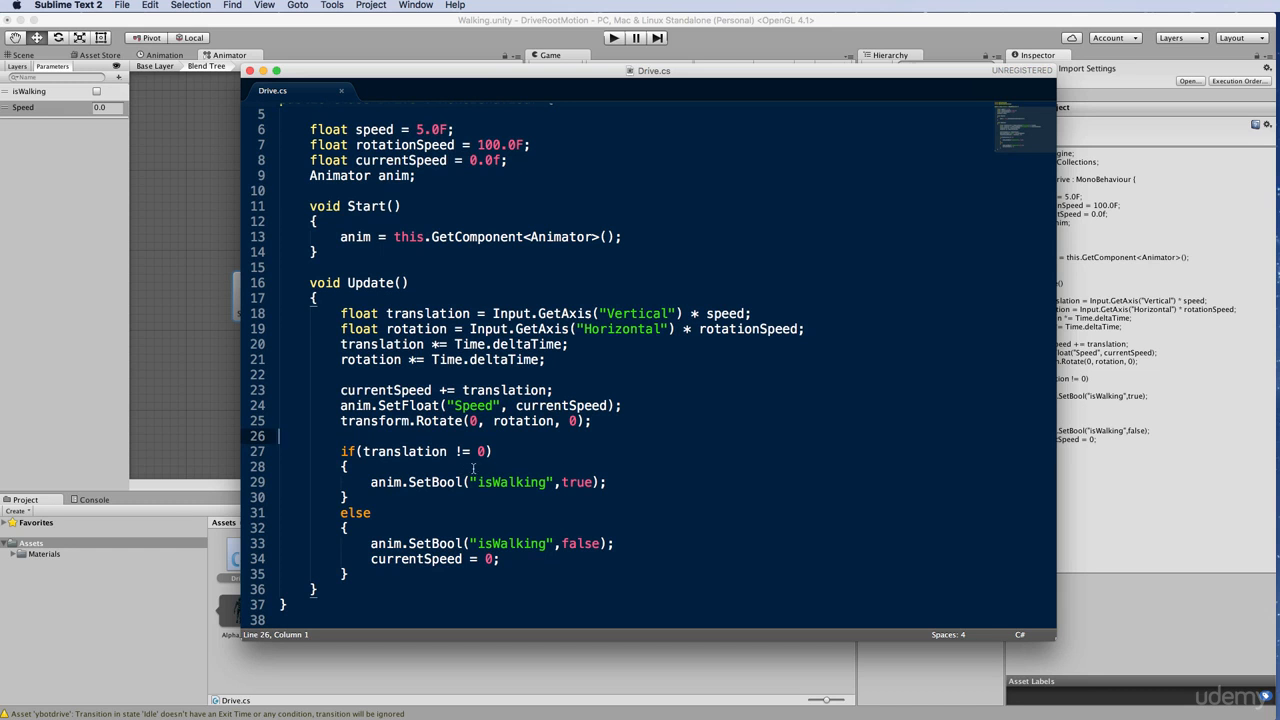
{"action": "left_click_drag", "start_coordinate": [504, 560], "coordinate": [370, 561]}
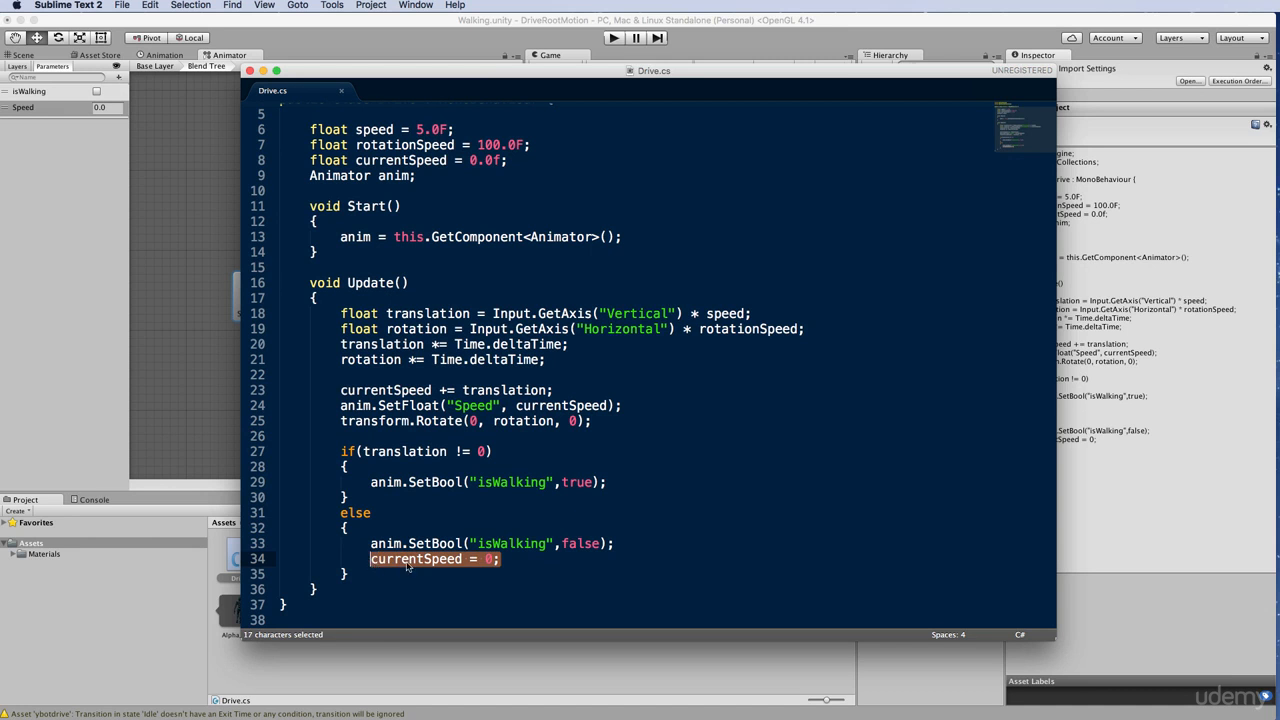
Save the Drive script, switch back to Unity and select Y_Bot to check its Drive component
{"action": "left_click", "coordinate": [503, 566]}
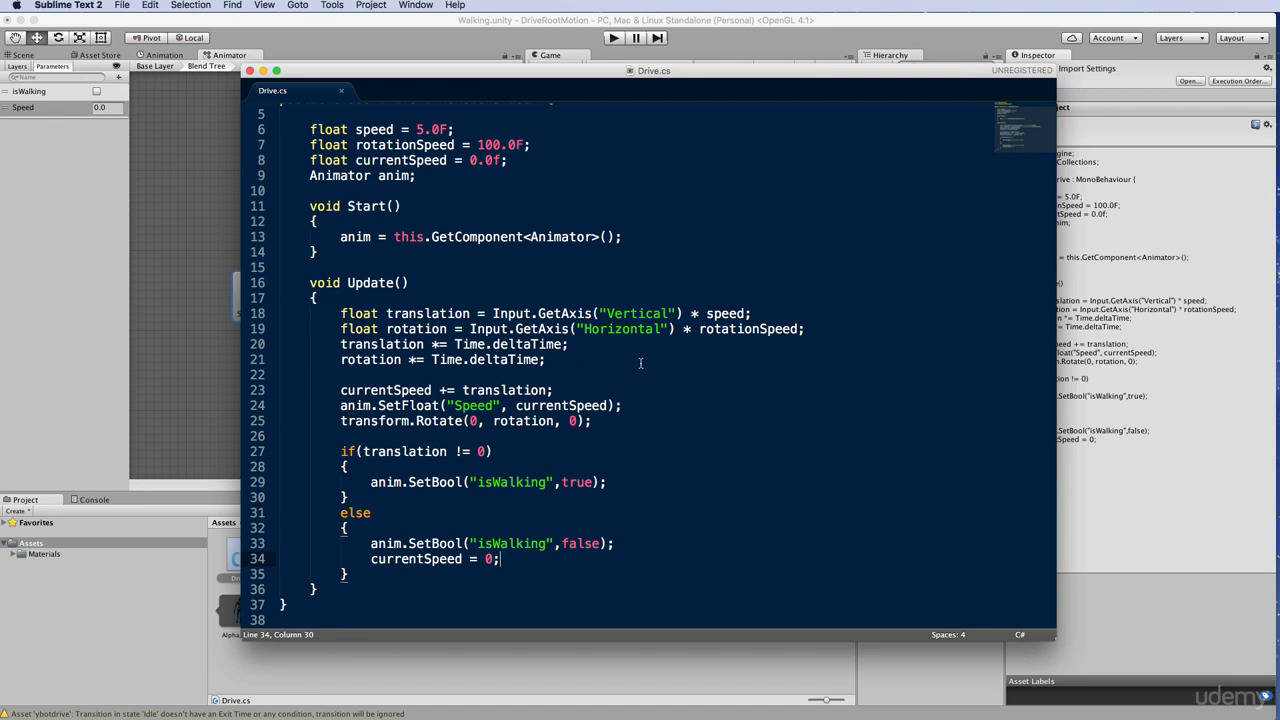
{"action": "scroll", "coordinate": [641, 362], "scroll_direction": "up", "scroll_amount": 2}
{"action": "scroll", "coordinate": [641, 362], "scroll_direction": "up", "scroll_amount": 1}
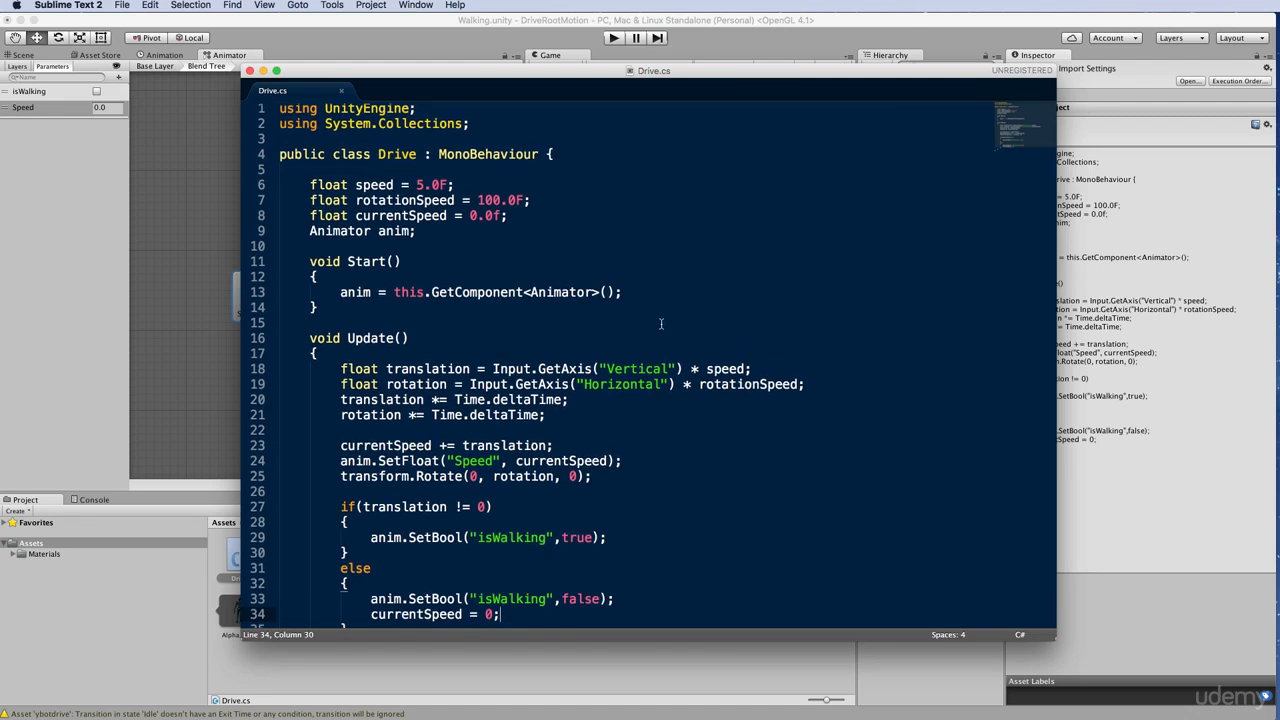
{"action": "key", "text": "super+s"}
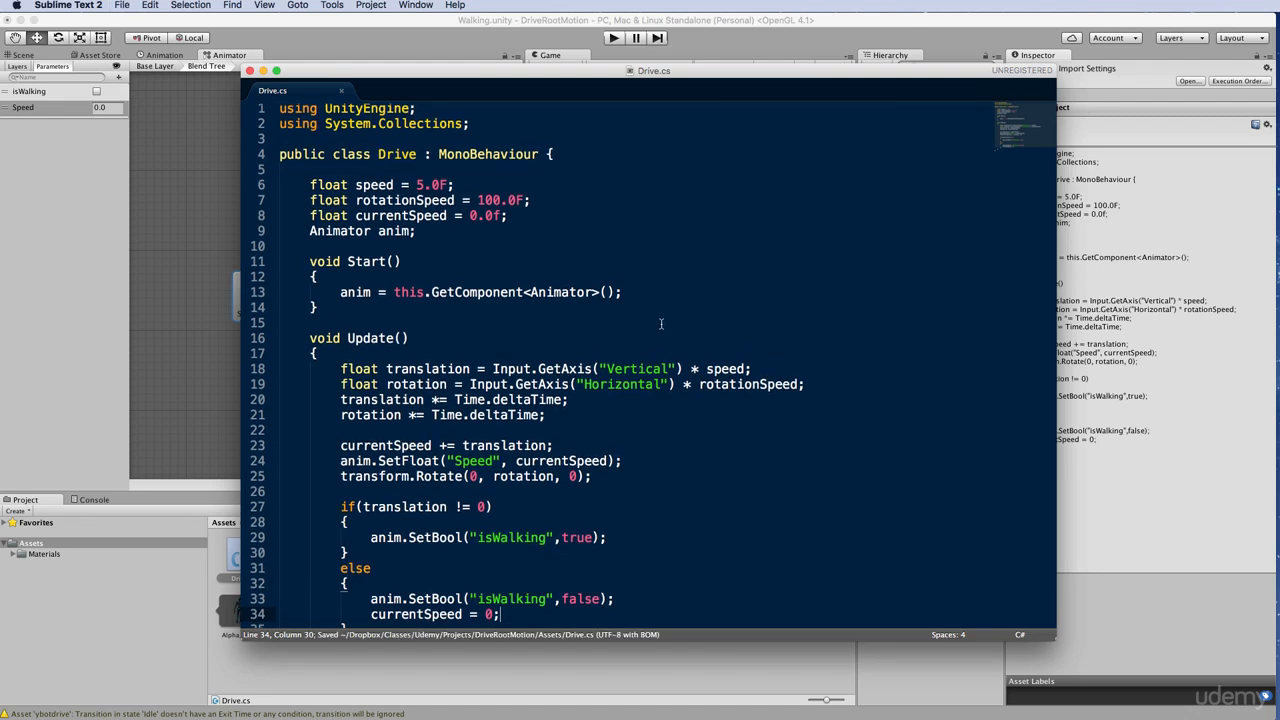
{"action": "left_click", "coordinate": [440, 24]}
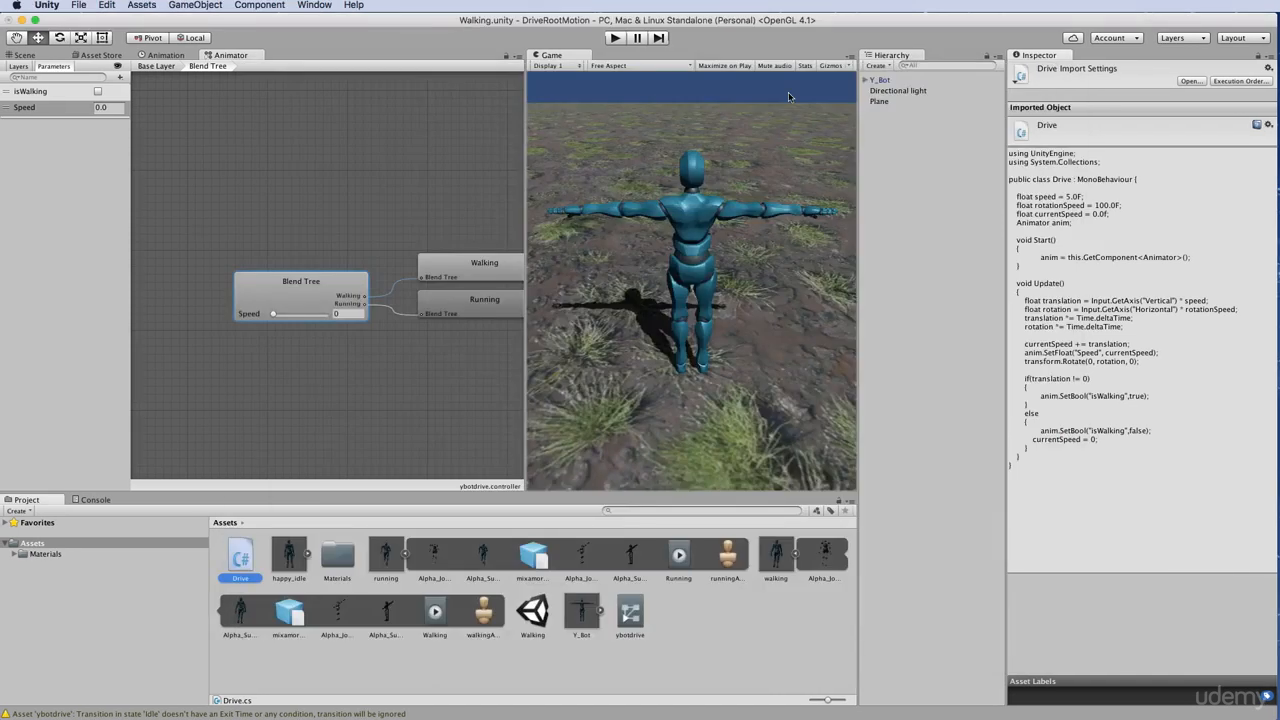
{"action": "left_click", "coordinate": [884, 80]}
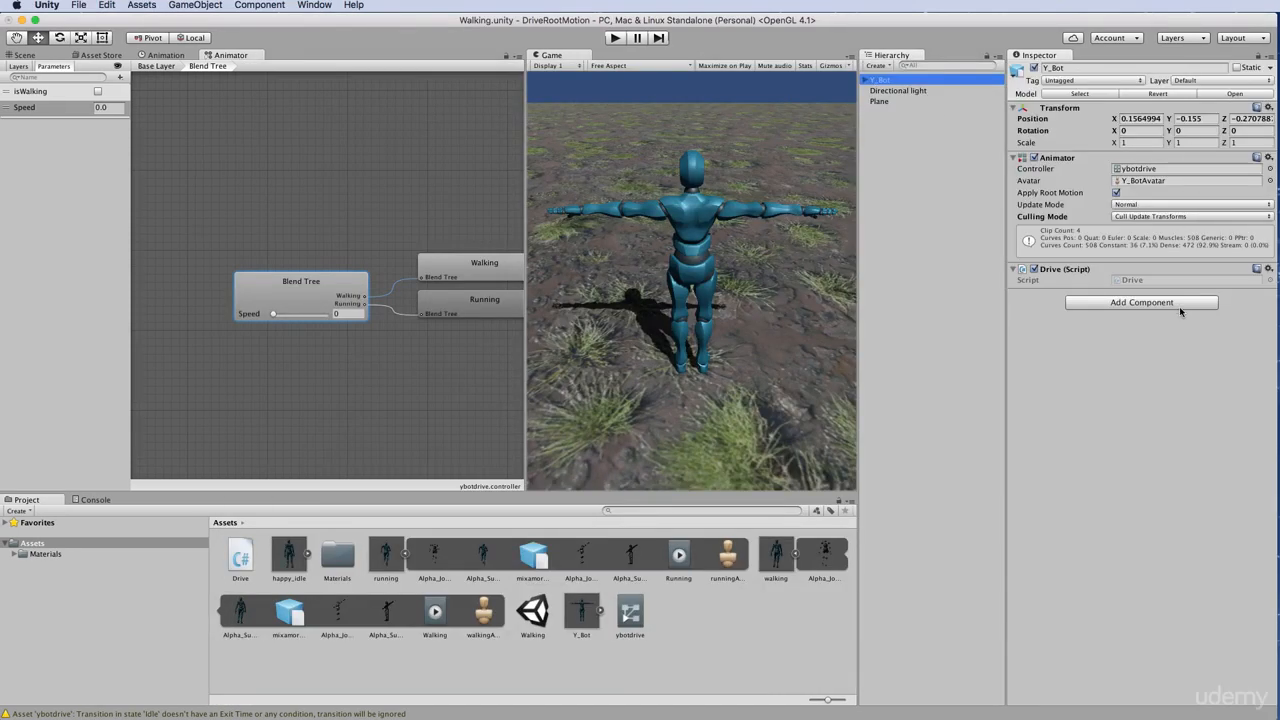
Widen the Game view and play the scene, moving the character forward to test the walk-to-run blend, and stop playback
{"action": "left_click_drag", "start_coordinate": [527, 148], "coordinate": [335, 152]}
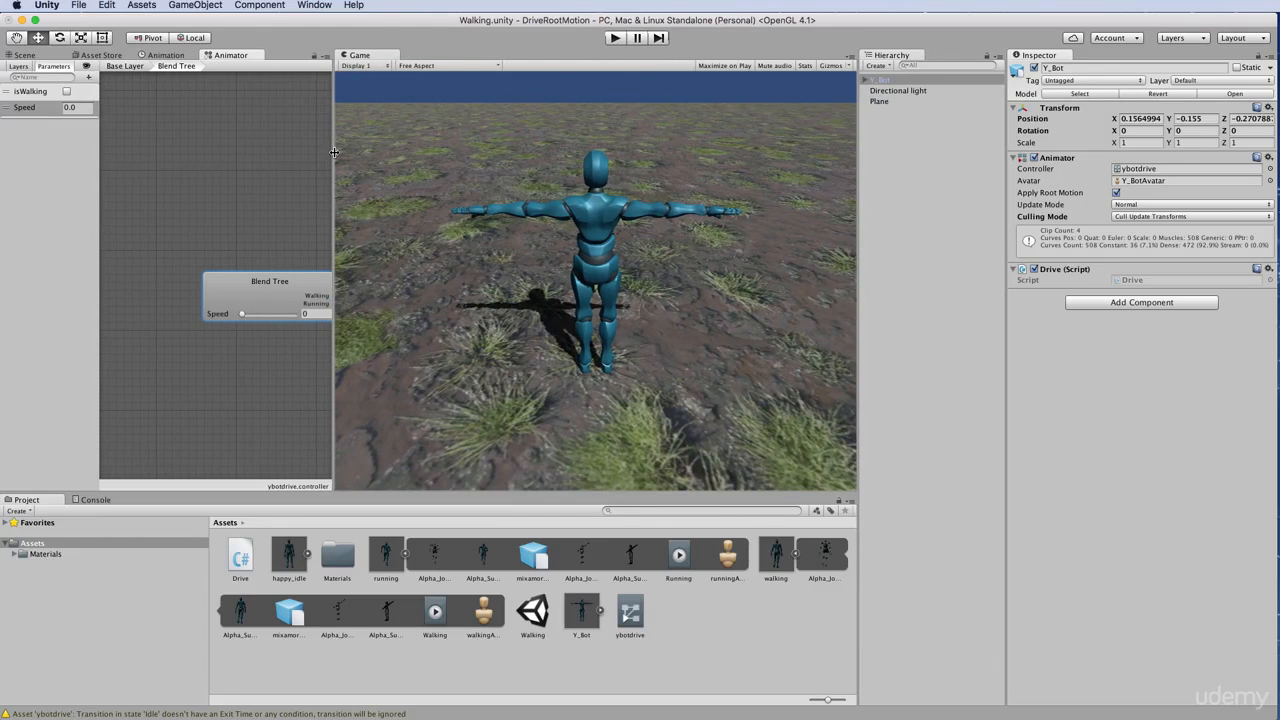
{"action": "left_click", "coordinate": [615, 38]}
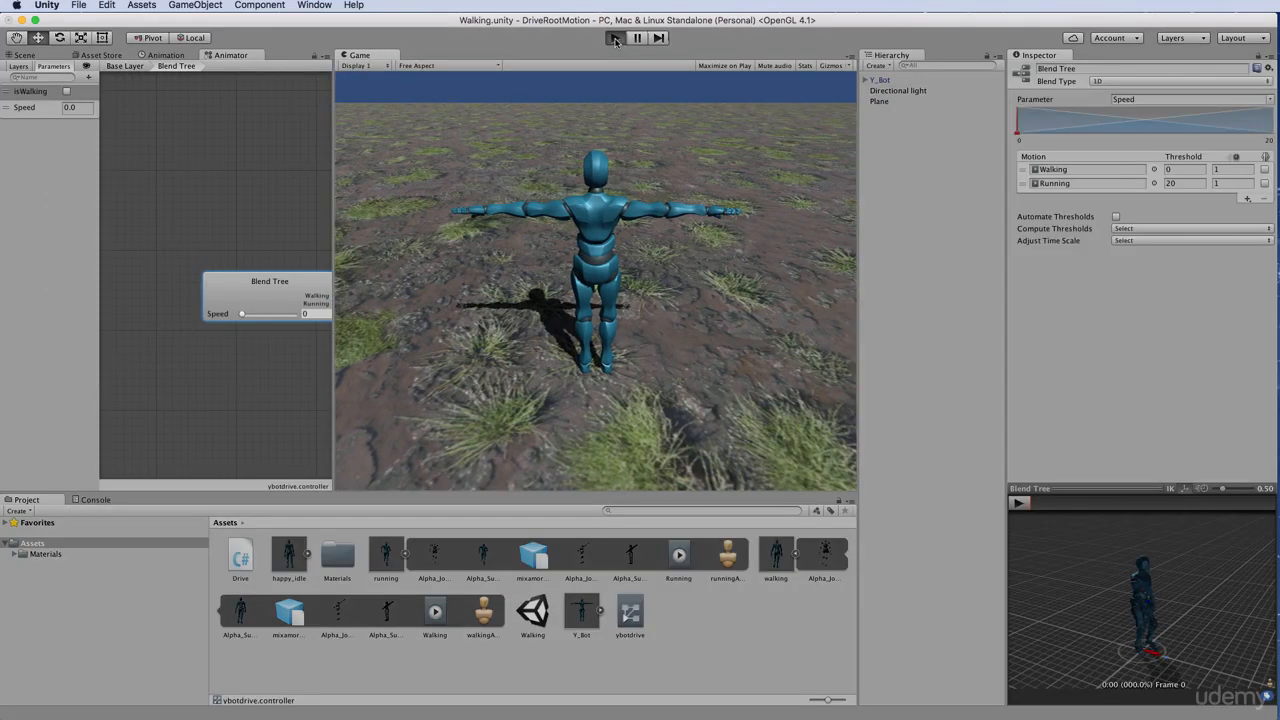
{"action": "key", "text": "Up"}
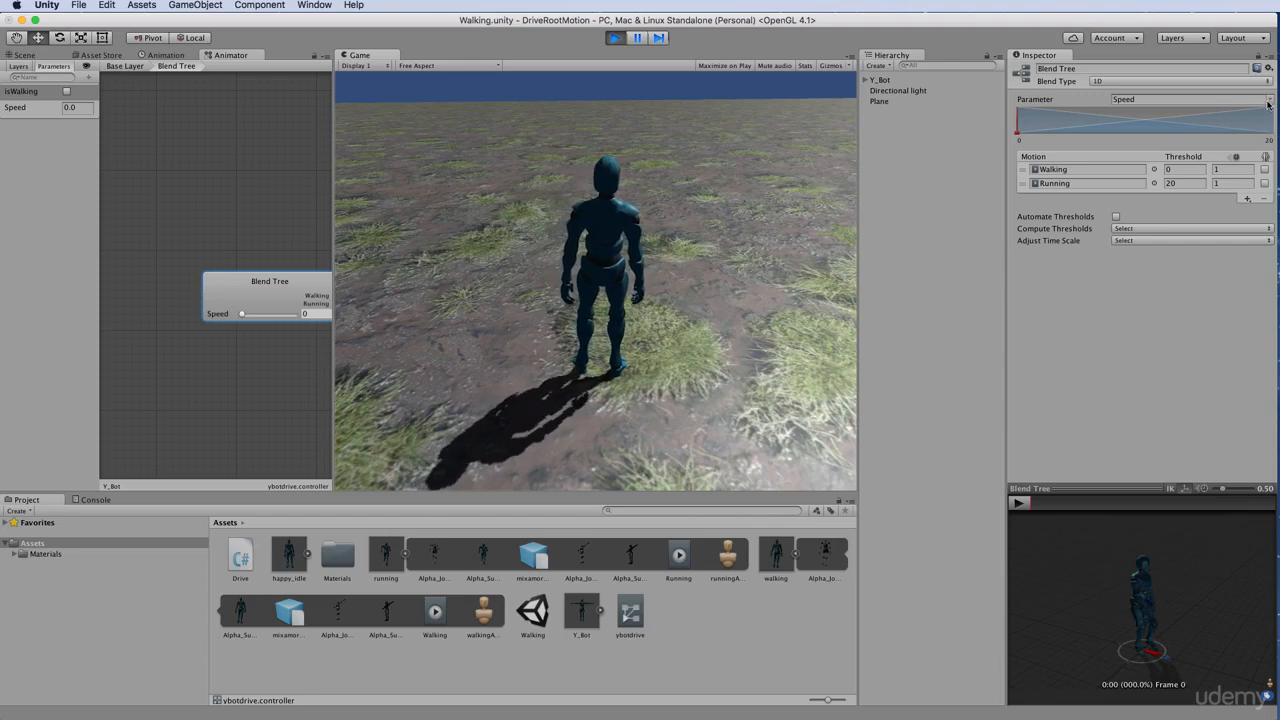
{"action": "left_click", "coordinate": [615, 38]}
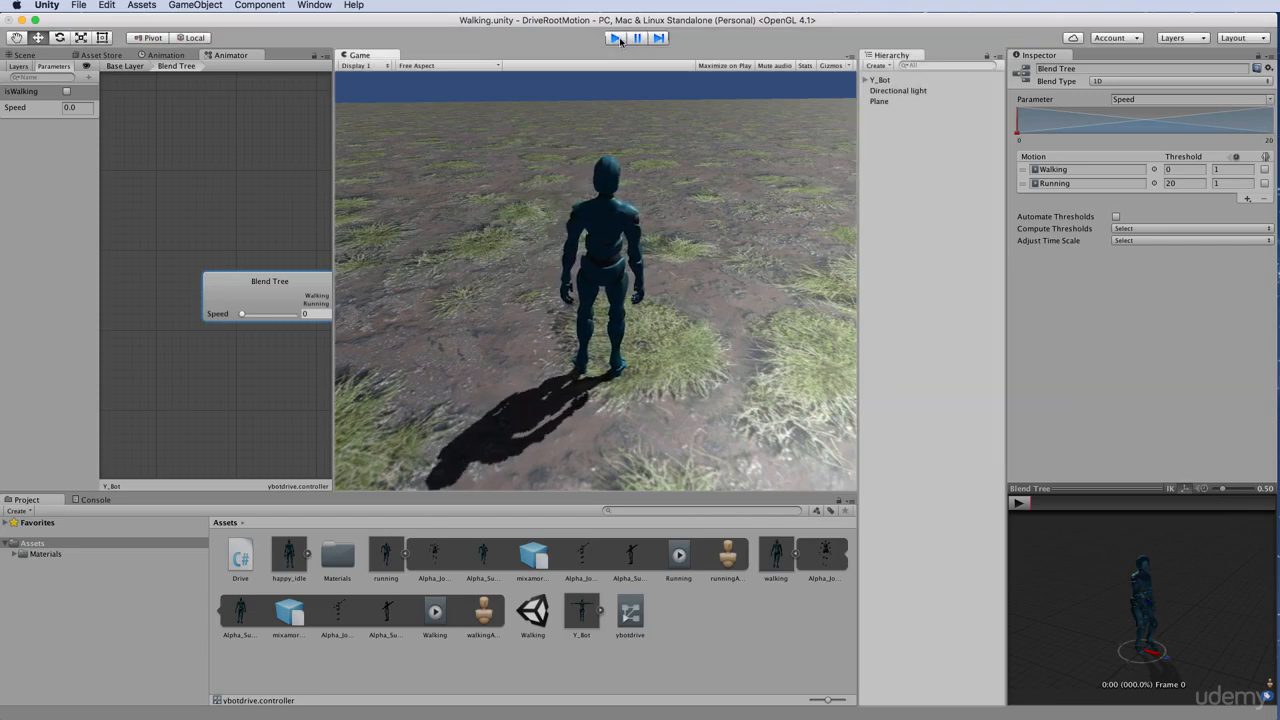
Set the Running motion's threshold in the blend tree to 60
{"action": "left_click", "coordinate": [1180, 185]}
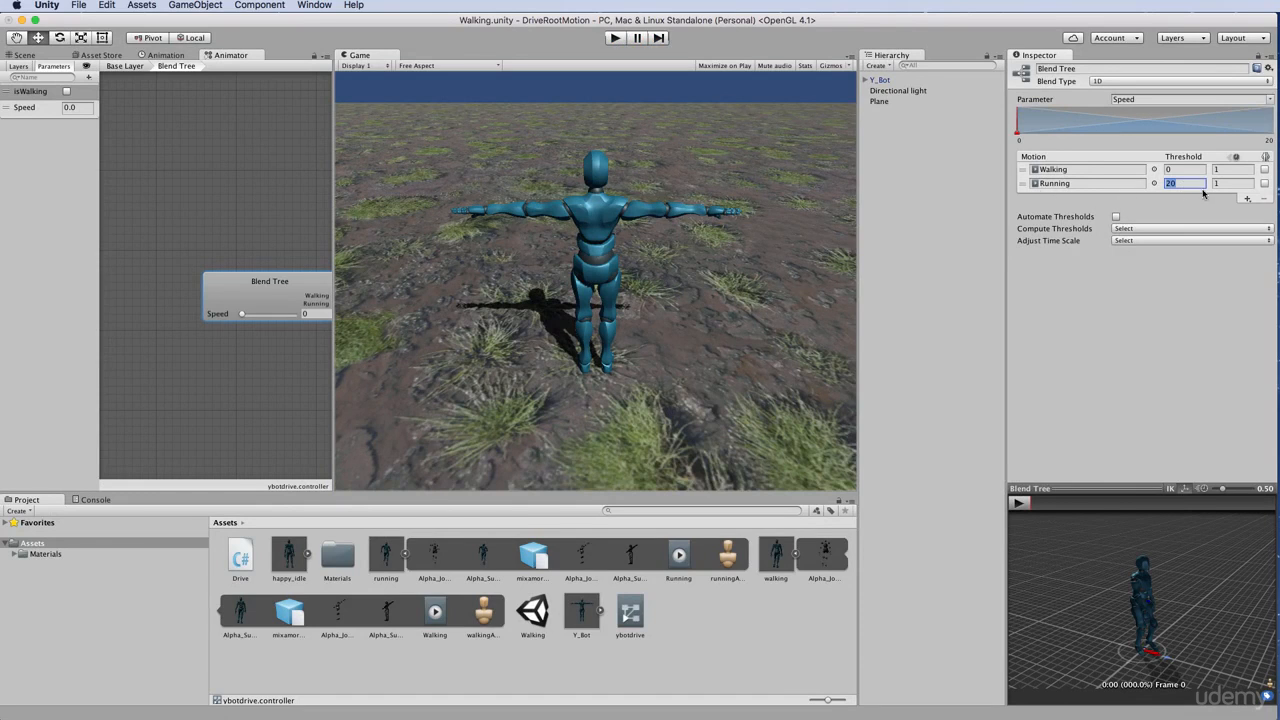
{"action": "type", "text": "60"}
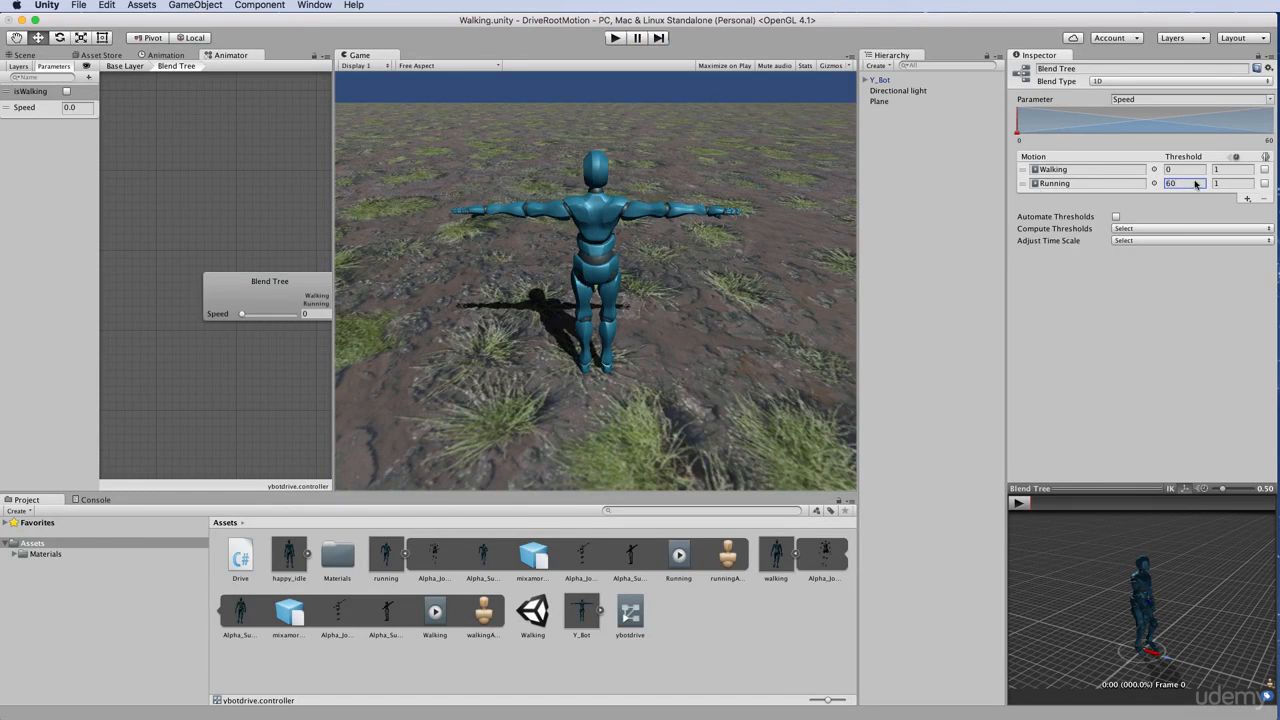
{"action": "left_click", "coordinate": [1191, 170]}
Play the scene again, drive the character forward to test the slower walk-to-run blend, and stop playback
{"action": "left_click", "coordinate": [616, 38]}
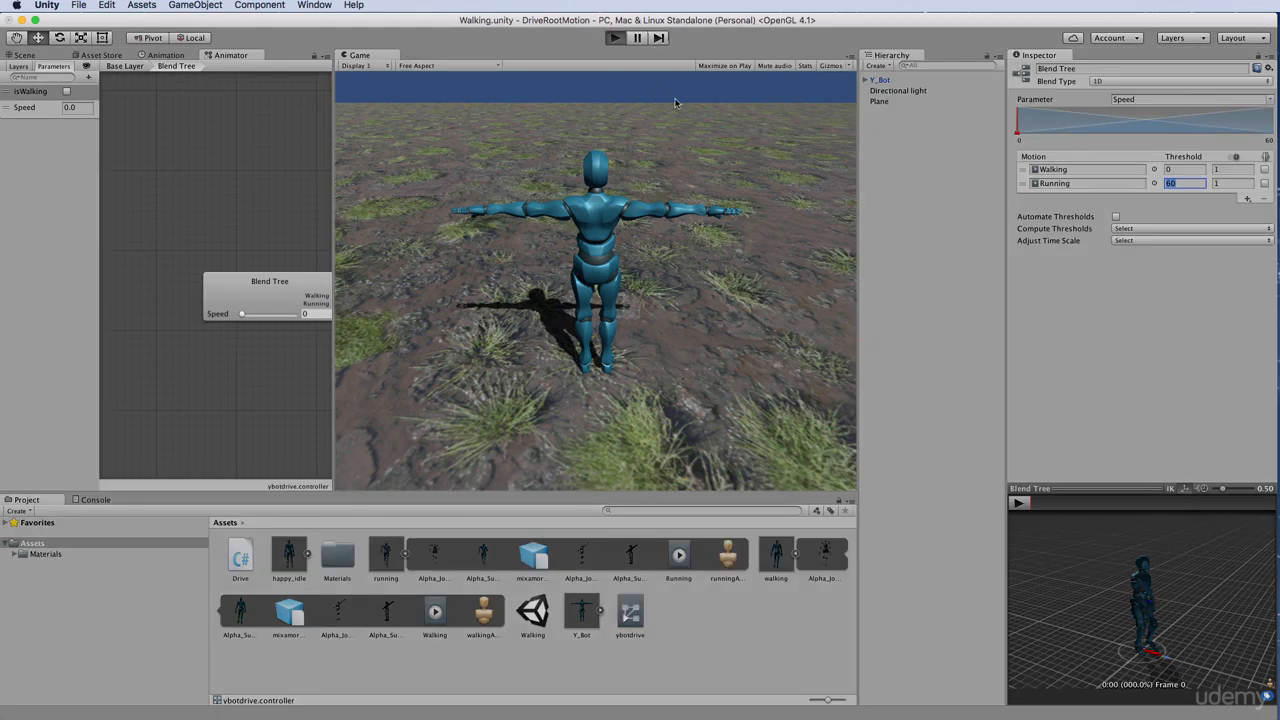
{"action": "key", "text": "Up"}
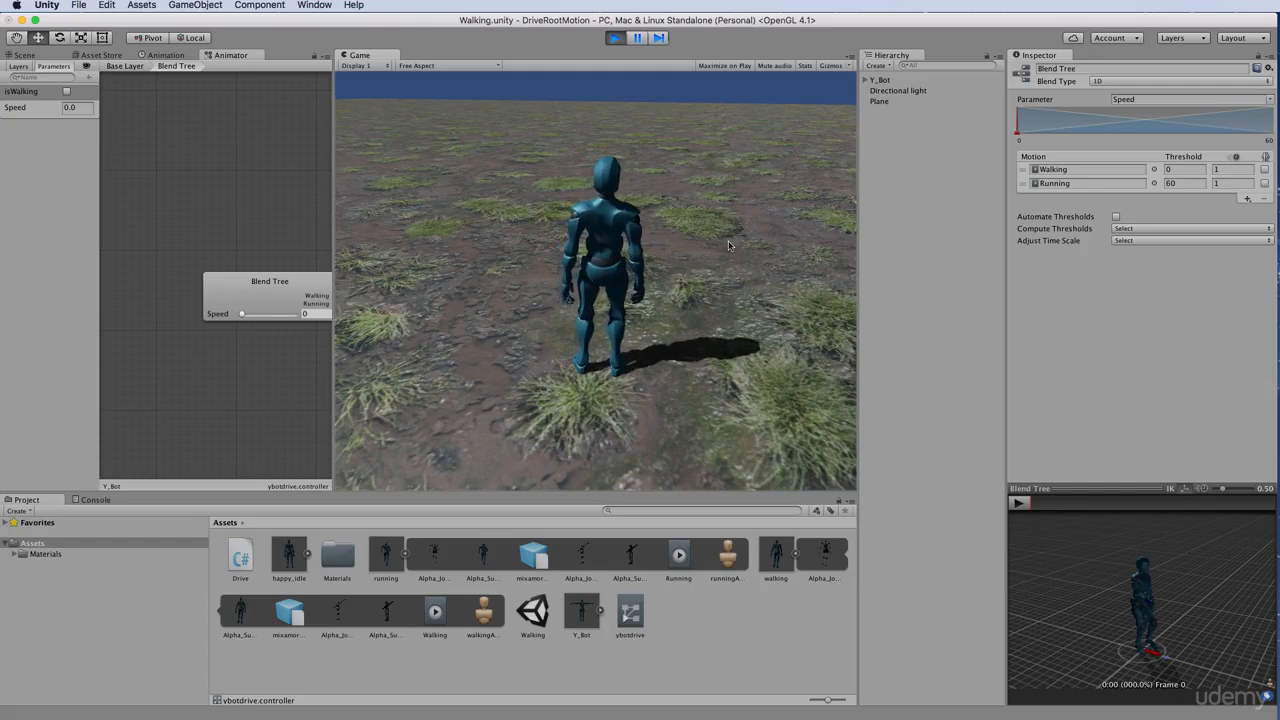
{"action": "left_click", "coordinate": [614, 38]}
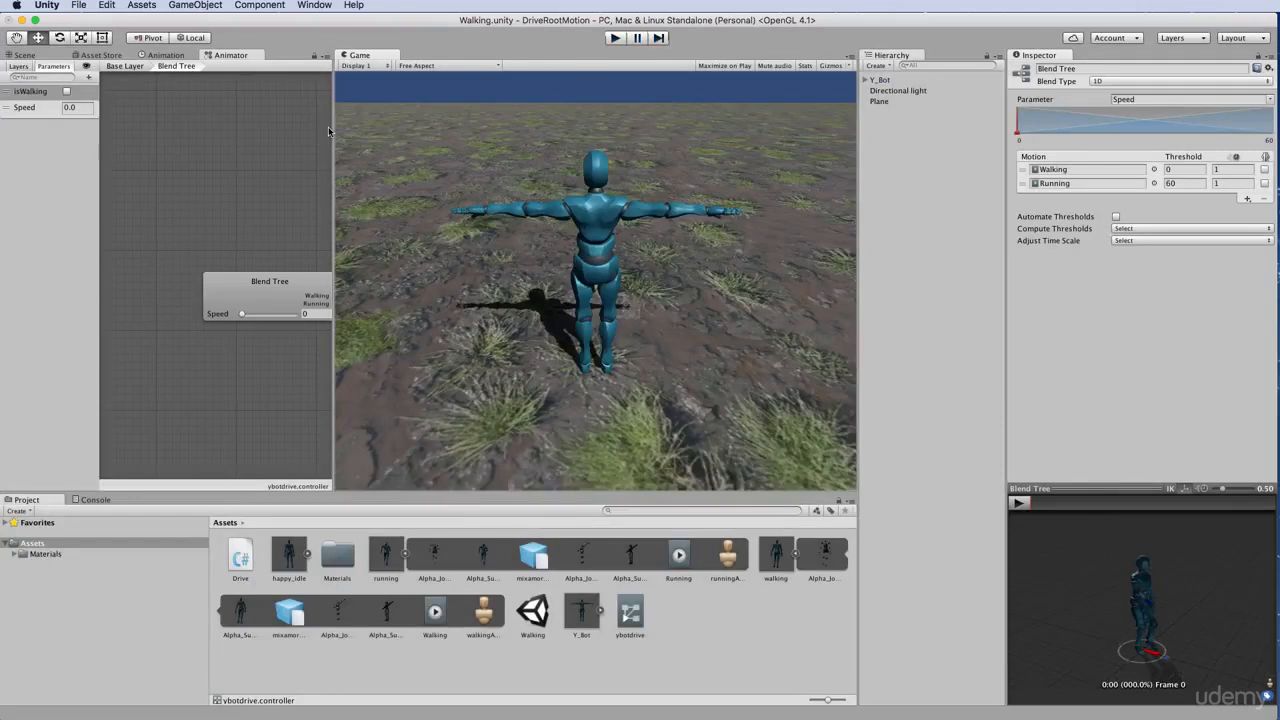
Widen the Animator view, return to the Base Layer and move the Blend Tree state so it lines up directly beneath Idle
{"action": "left_click_drag", "start_coordinate": [332, 126], "coordinate": [545, 143]}
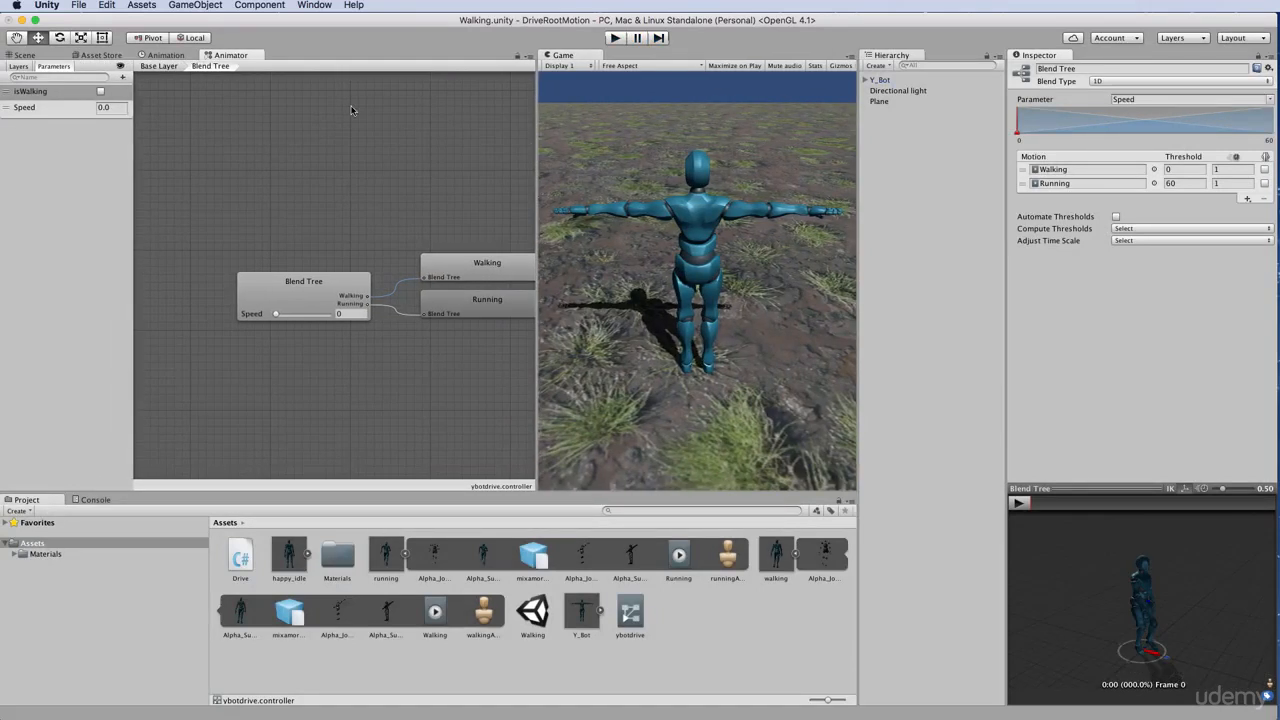
{"action": "left_click", "coordinate": [158, 66]}
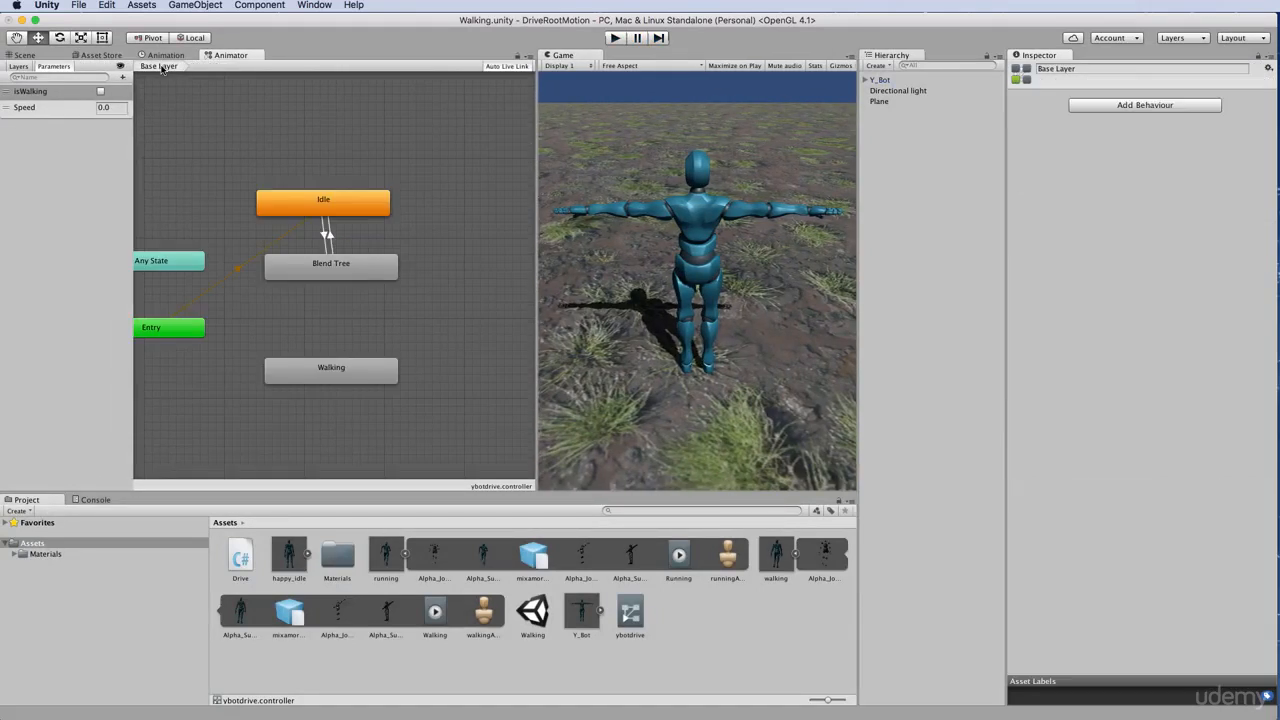
{"action": "left_click", "coordinate": [340, 277]}
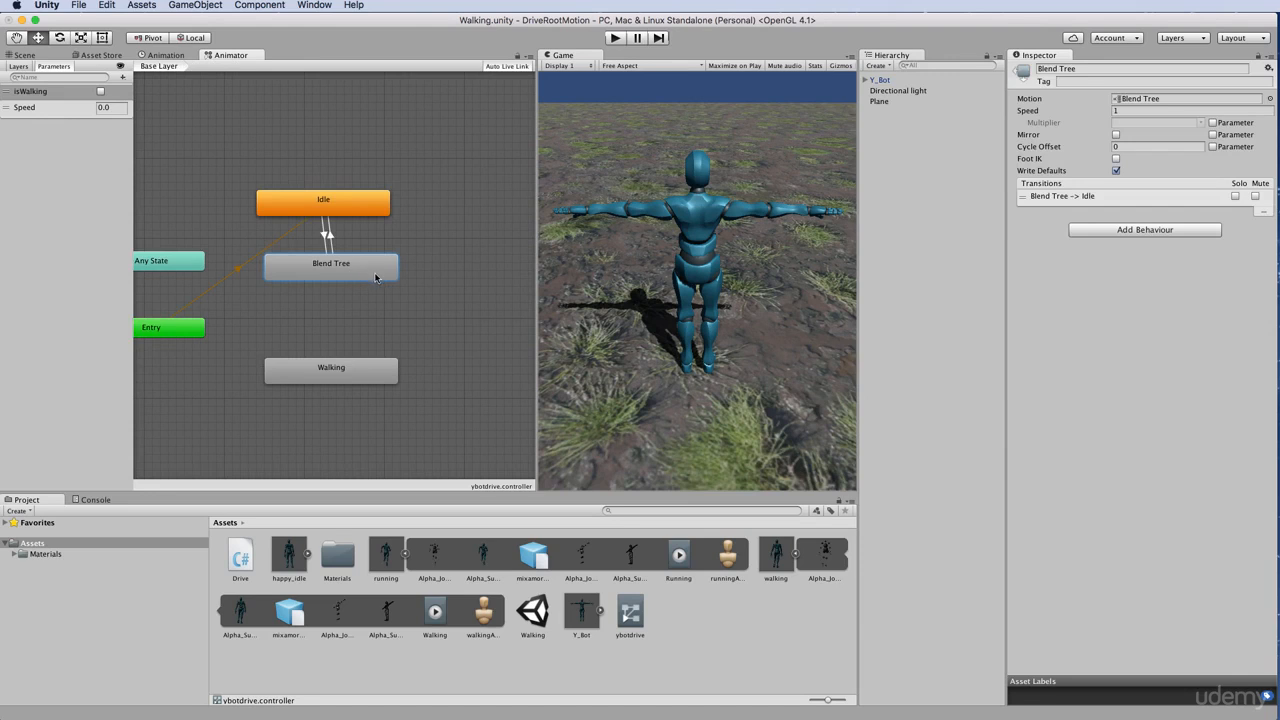
{"action": "left_click_drag", "start_coordinate": [376, 278], "coordinate": [371, 281]}
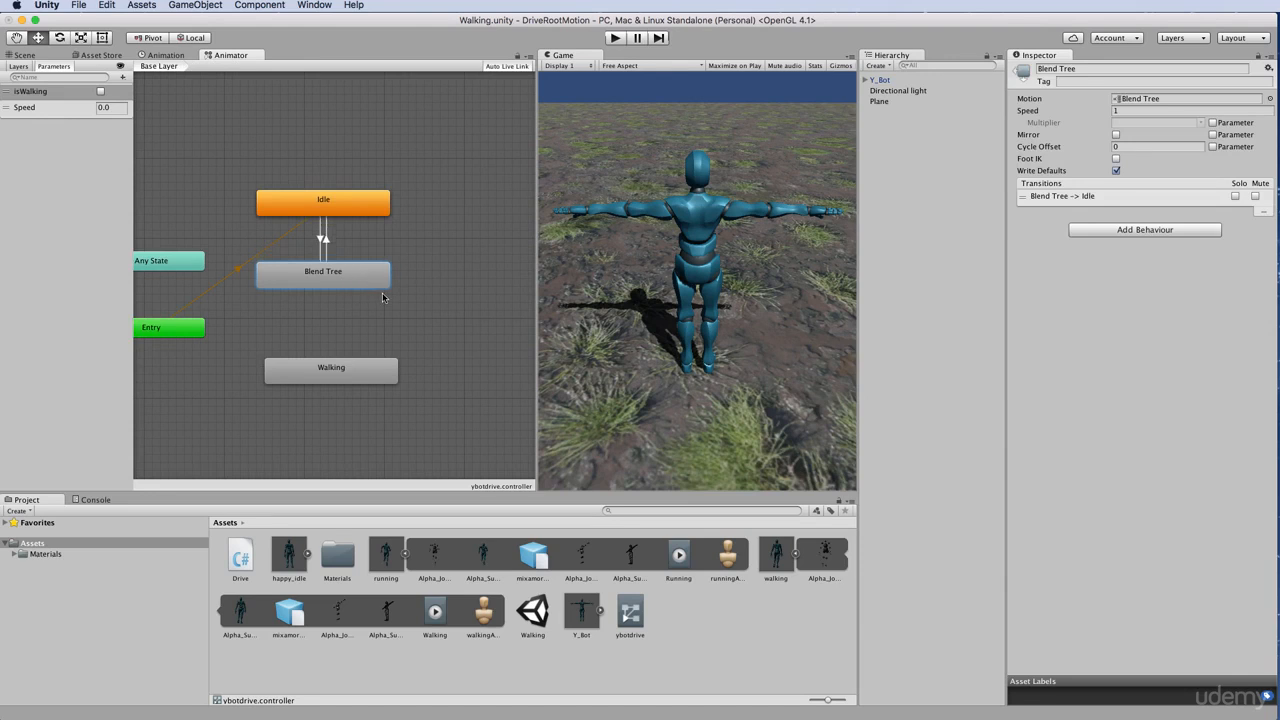